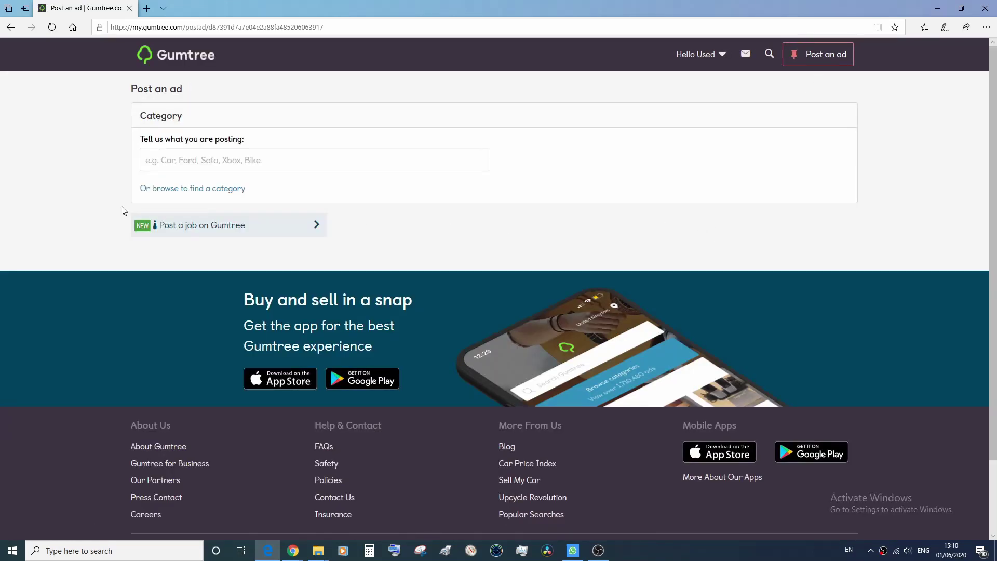
Set the ad category to Motors › Parts › Car Parts and continue to ad details.
{"action": "left_click", "coordinate": [165, 190]}
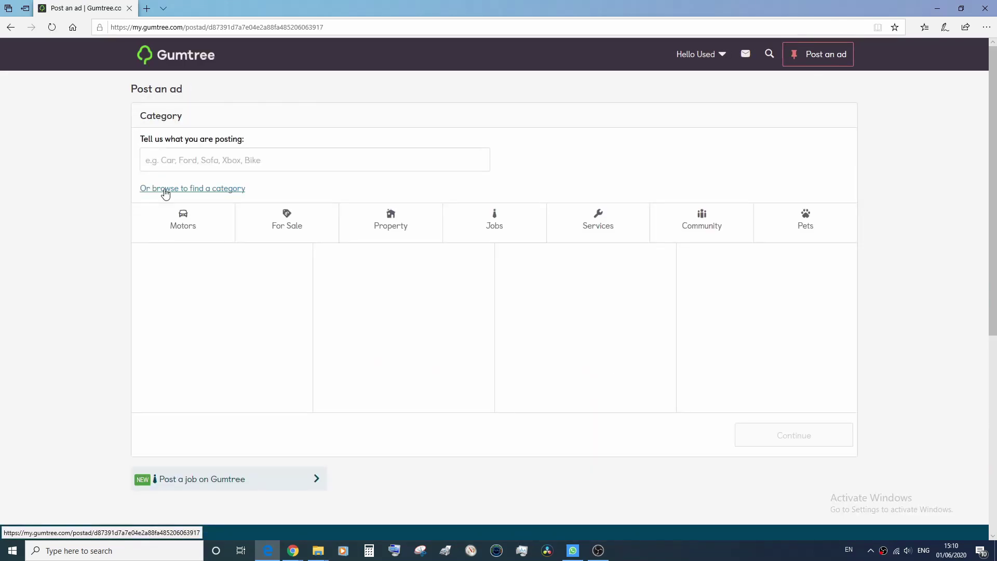
{"action": "left_click", "coordinate": [185, 223]}
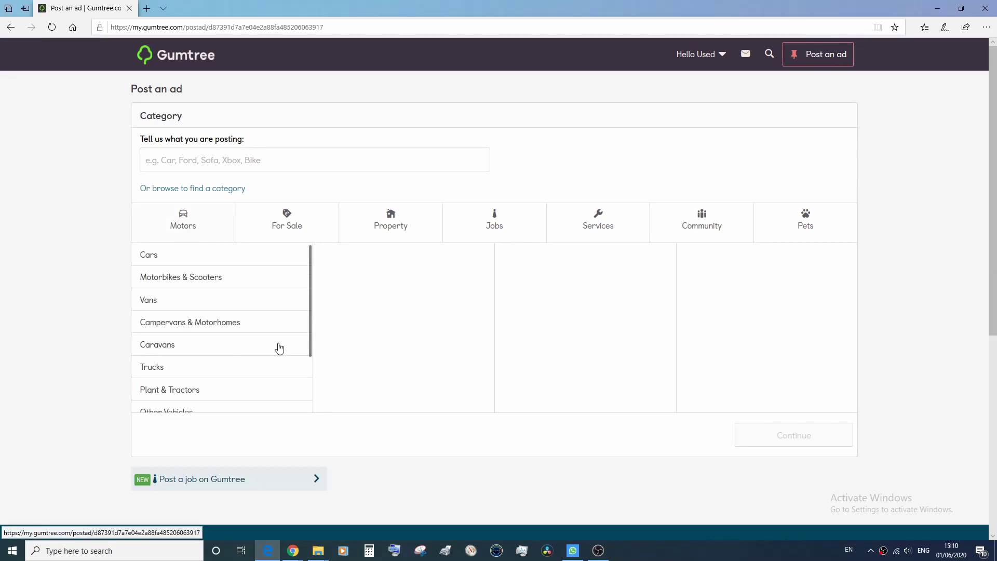
{"action": "left_click_drag", "start_coordinate": [313, 315], "coordinate": [310, 394]}
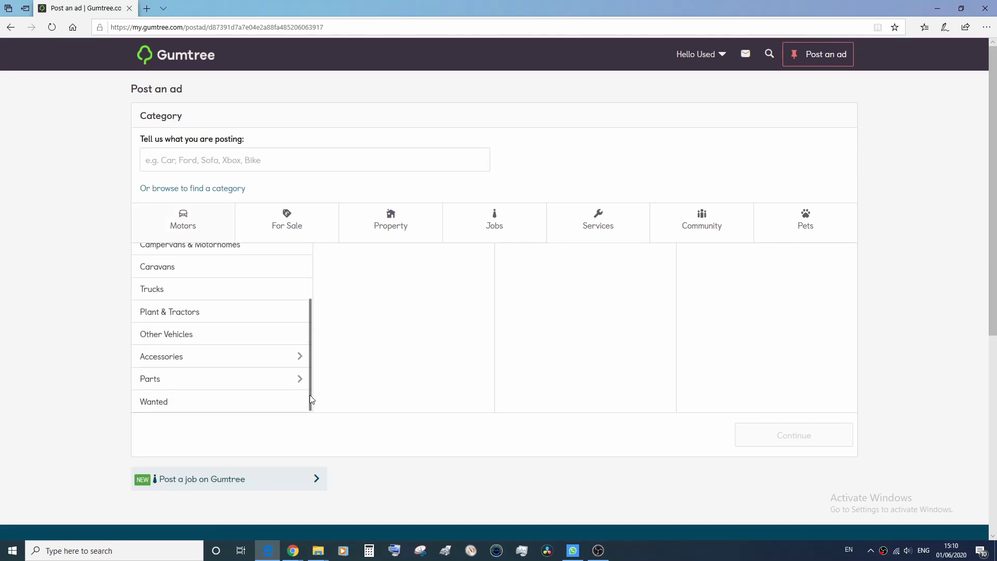
{"action": "left_click", "coordinate": [244, 389]}
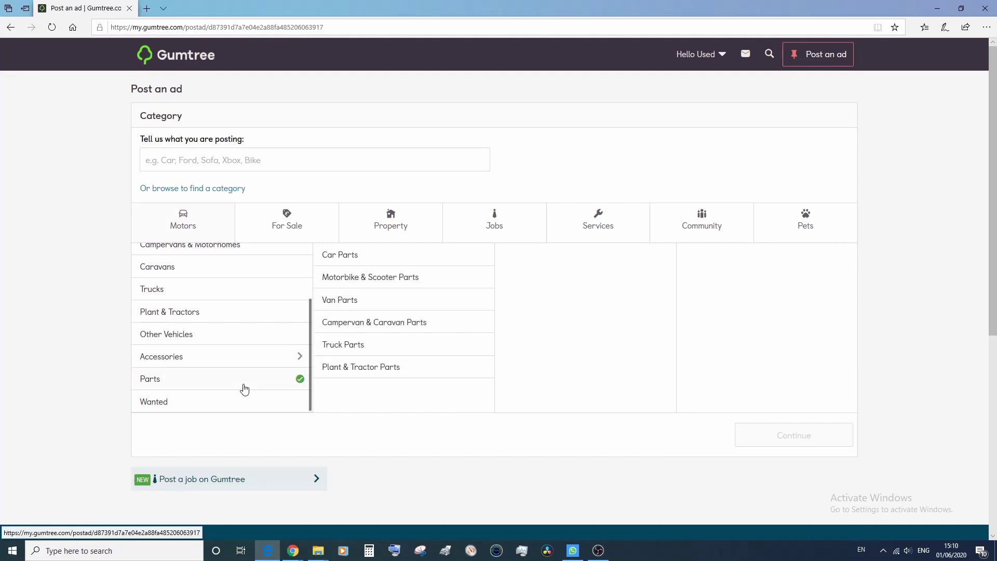
{"action": "left_click", "coordinate": [354, 258]}
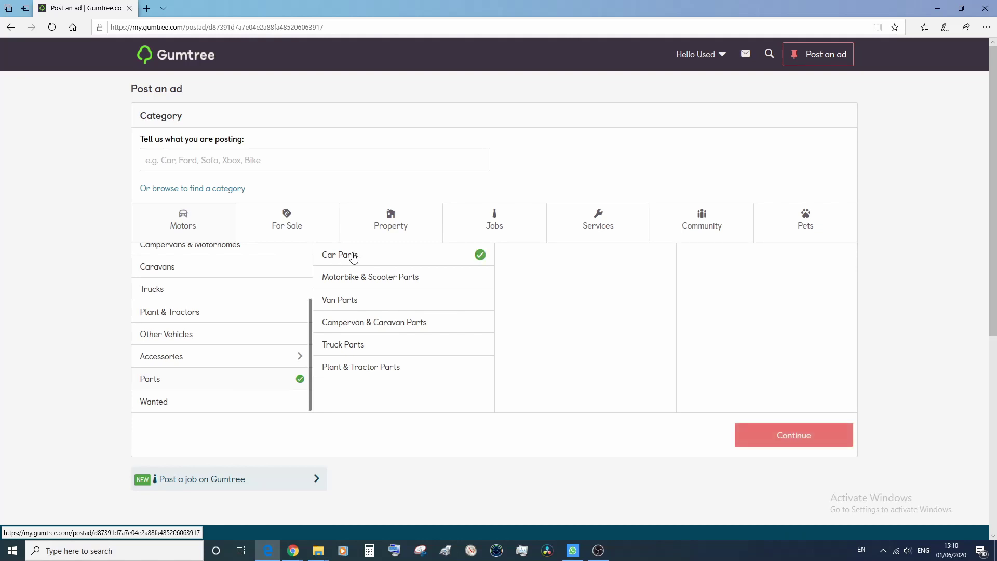
{"action": "left_click", "coordinate": [350, 303]}
{"action": "left_click", "coordinate": [355, 261]}
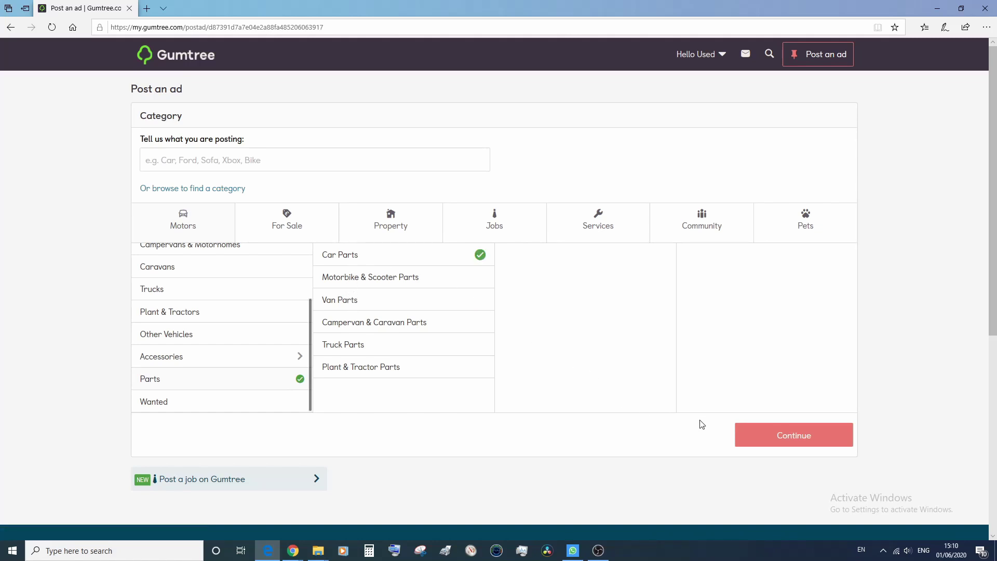
{"action": "left_click", "coordinate": [806, 443]}
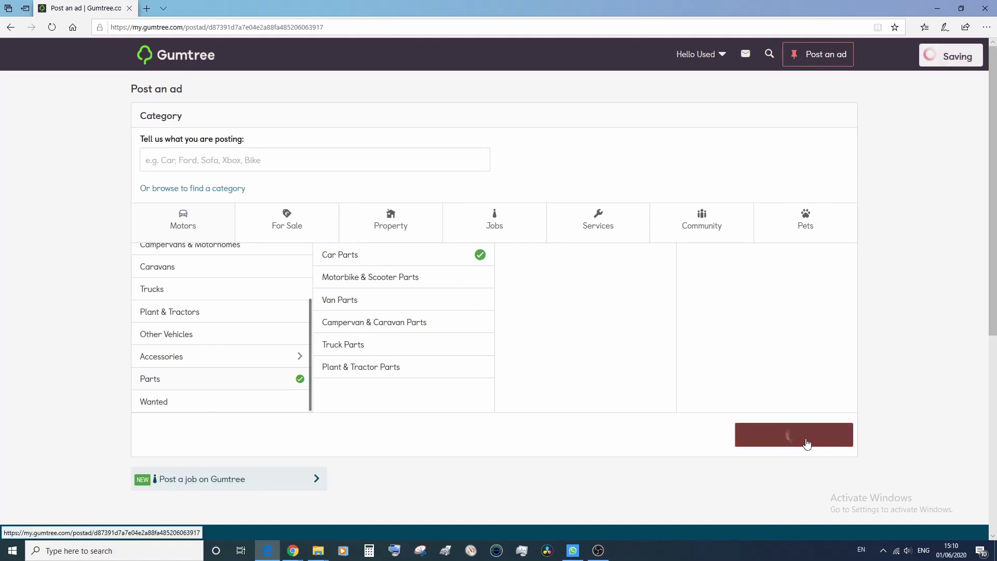
Enter the ad title '2006 BMW 116i PETROL MANUAL CLUTCH KIT WITH DUAL FLYWHEEL'.
{"action": "left_click", "coordinate": [240, 365]}
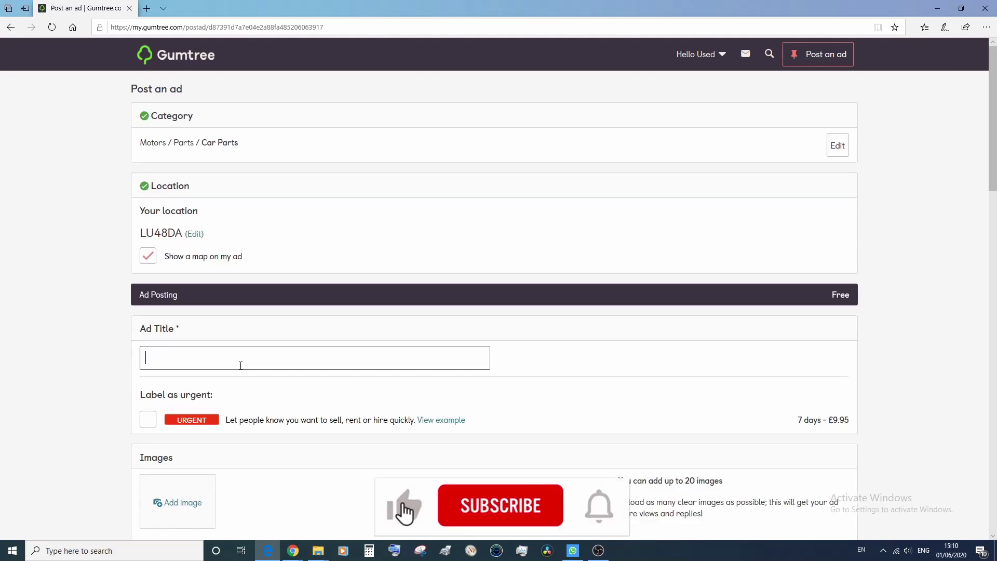
{"action": "type", "text": "200"}
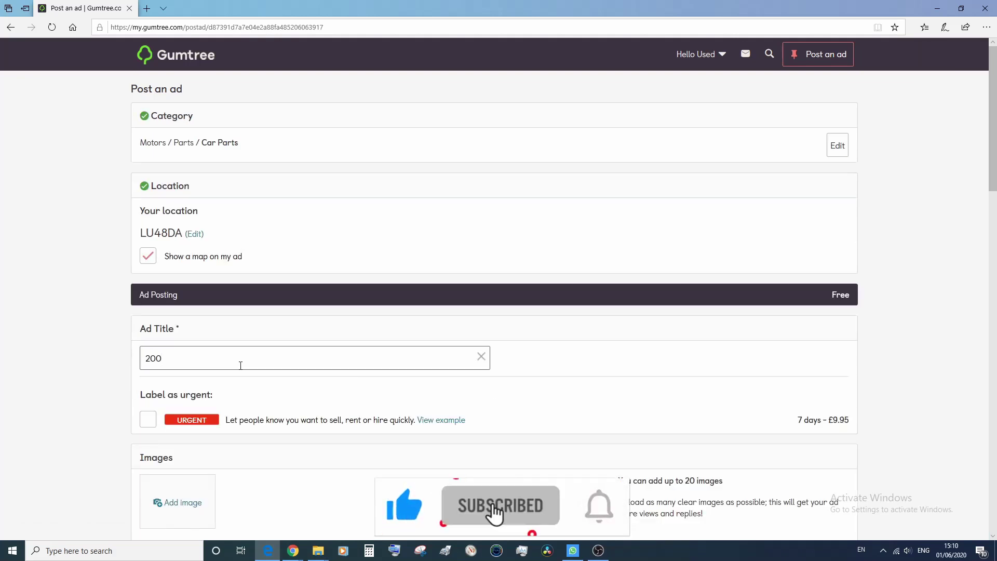
{"action": "type", "text": "6 BMW "}
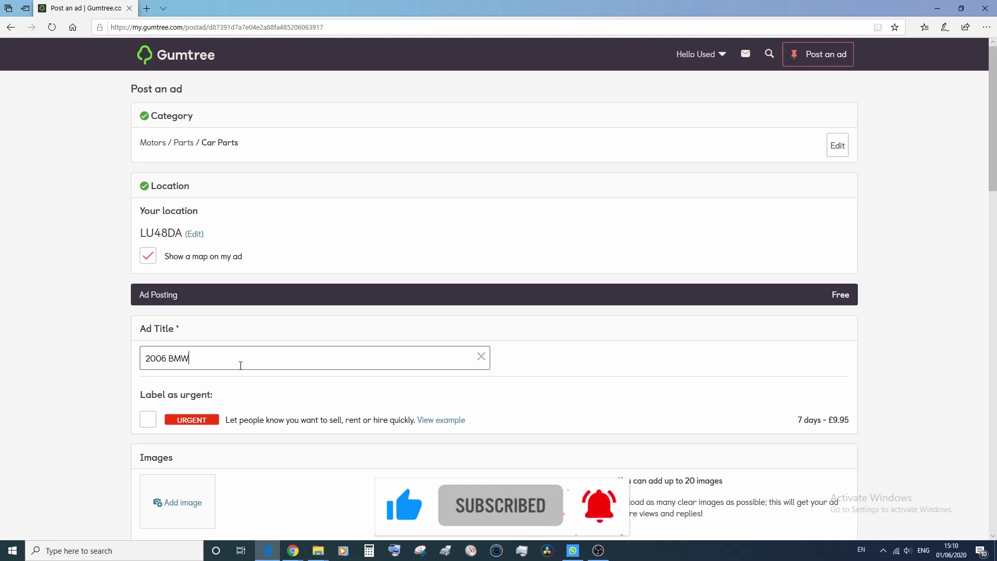
{"action": "type", "text": "116"}
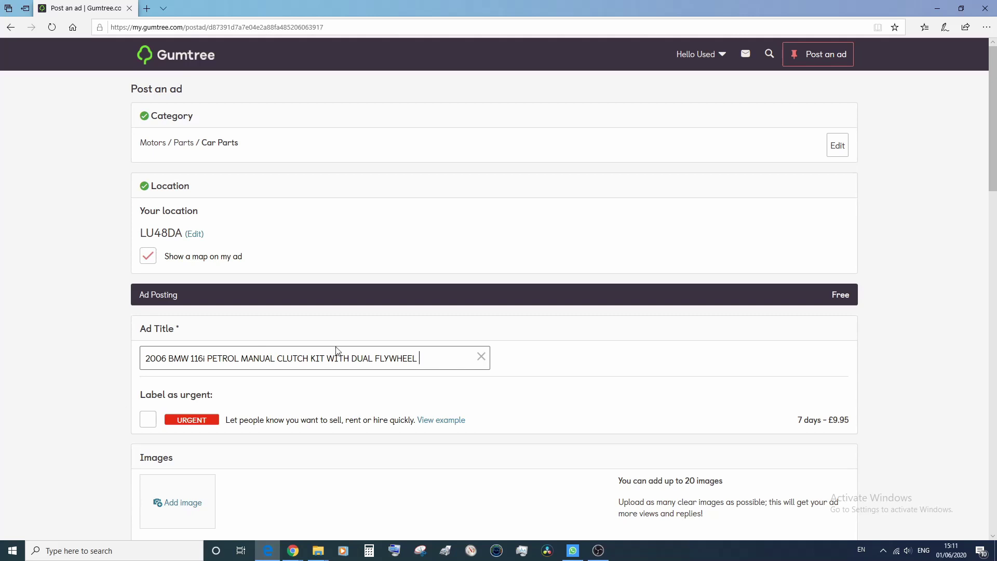
{"action": "scroll", "coordinate": [137, 397], "scroll_direction": "down", "scroll_amount": 3}
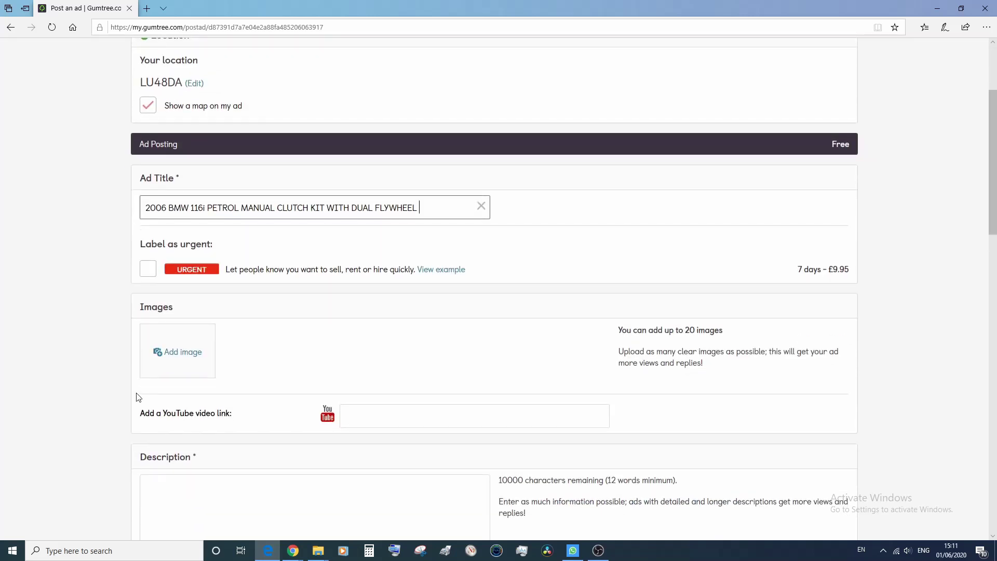
Upload all seven photos from the Desktop folder '2006 bmw 116i parts' to the ad.
{"action": "left_click", "coordinate": [178, 354]}
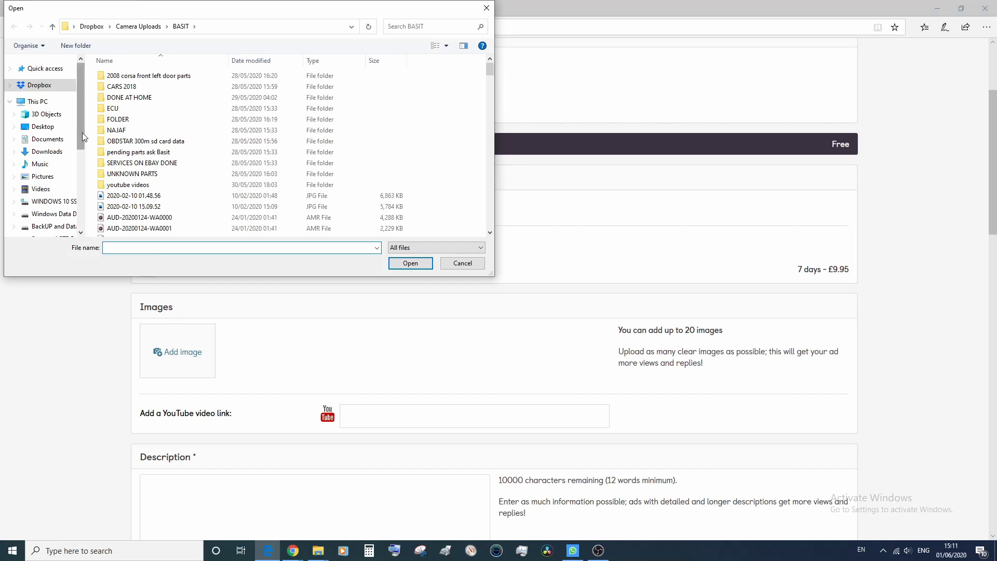
{"action": "left_click", "coordinate": [47, 126]}
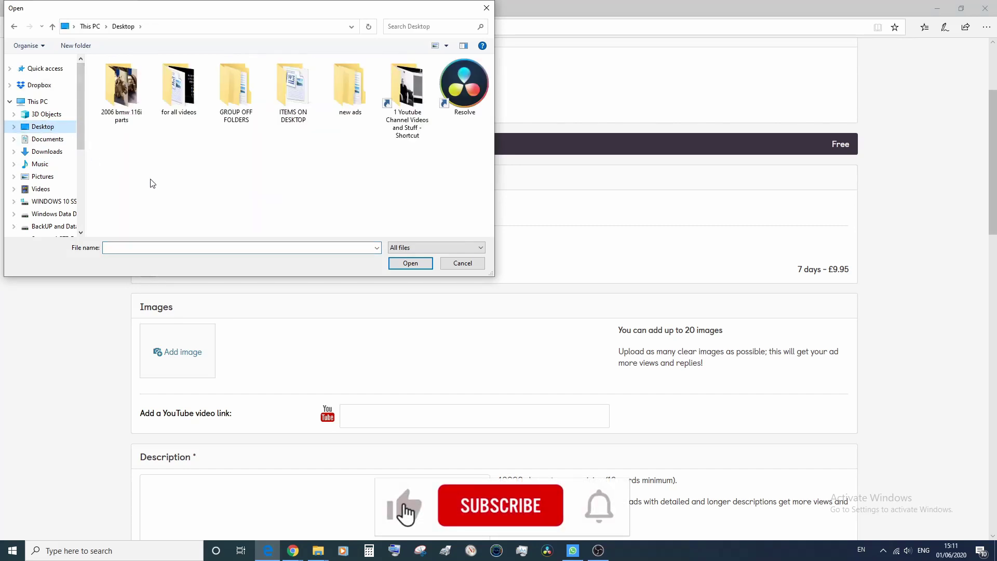
{"action": "left_click", "coordinate": [120, 103]}
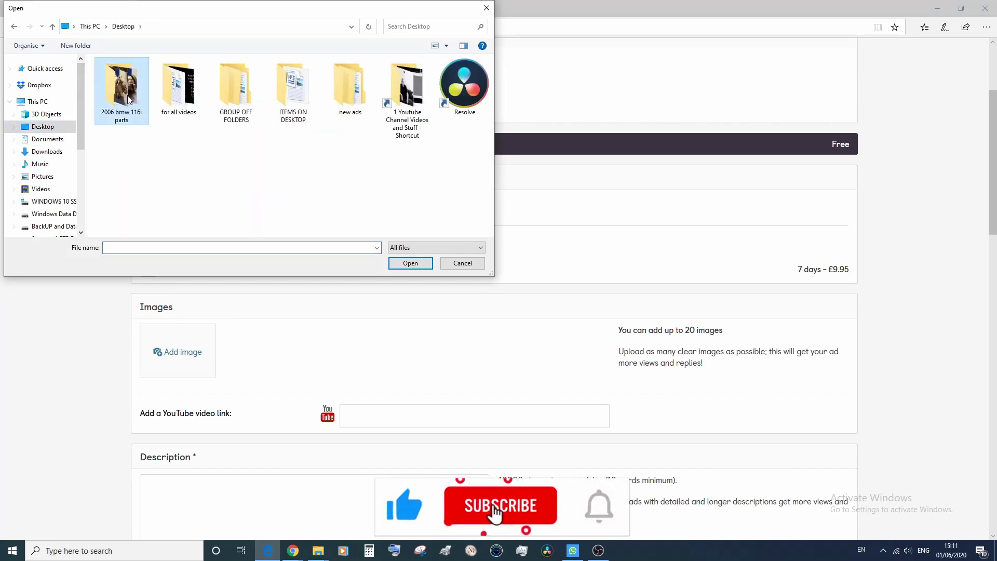
{"action": "double_click", "coordinate": [128, 97]}
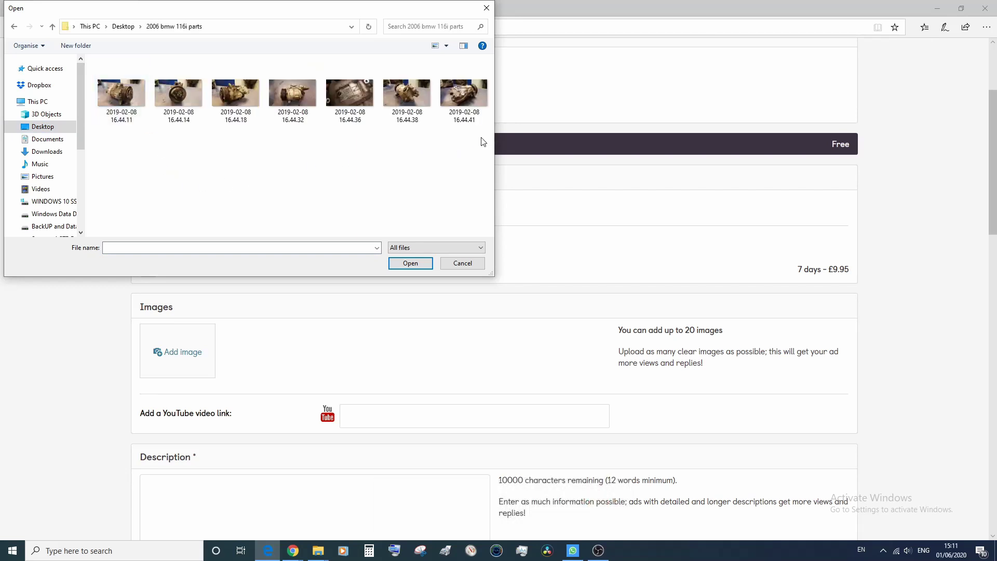
{"action": "left_click_drag", "start_coordinate": [481, 138], "coordinate": [116, 94]}
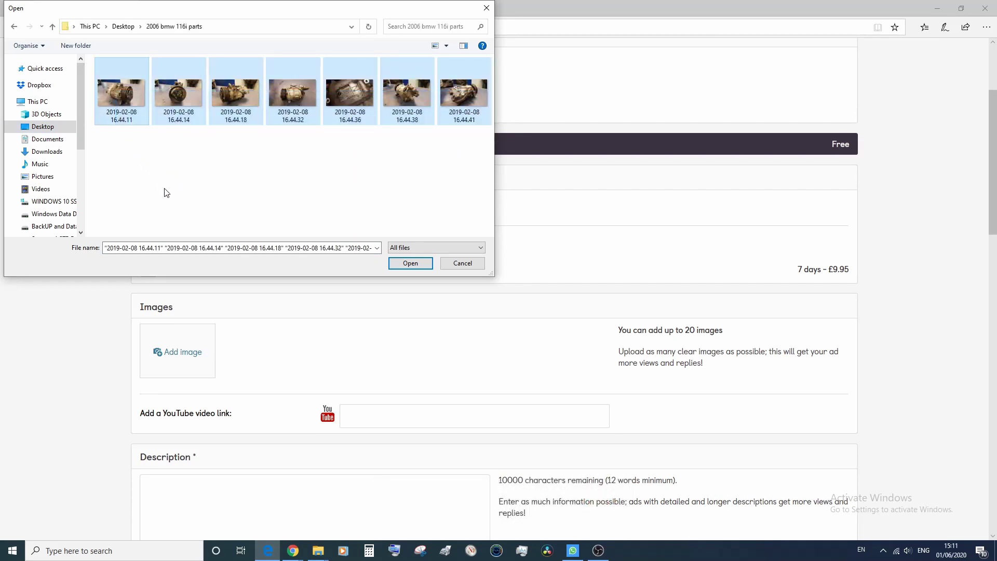
{"action": "left_click", "coordinate": [410, 264]}
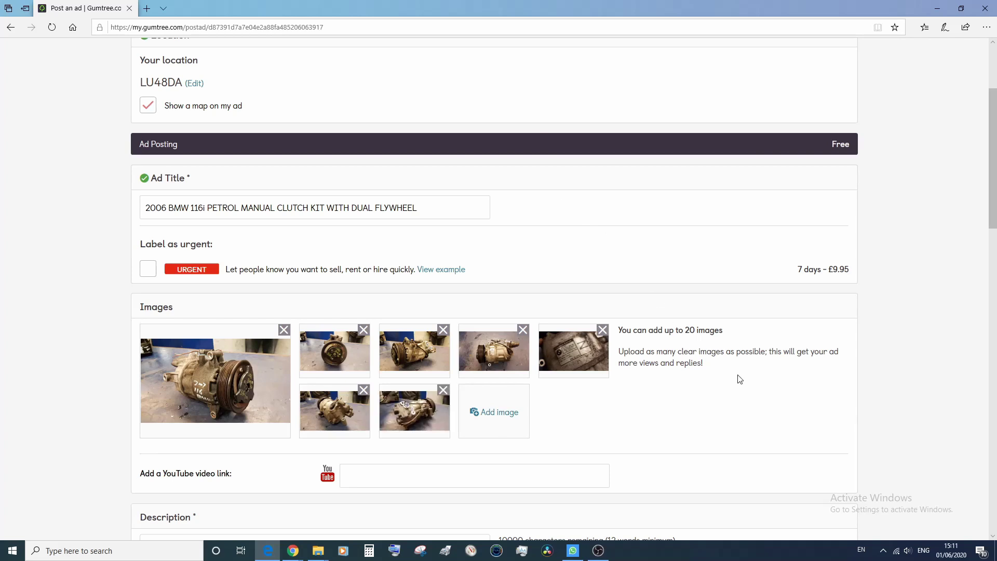
Start the description: the BMW 116i part is tested and working, collection any time.
{"action": "scroll", "coordinate": [740, 379], "scroll_direction": "down", "scroll_amount": 4}
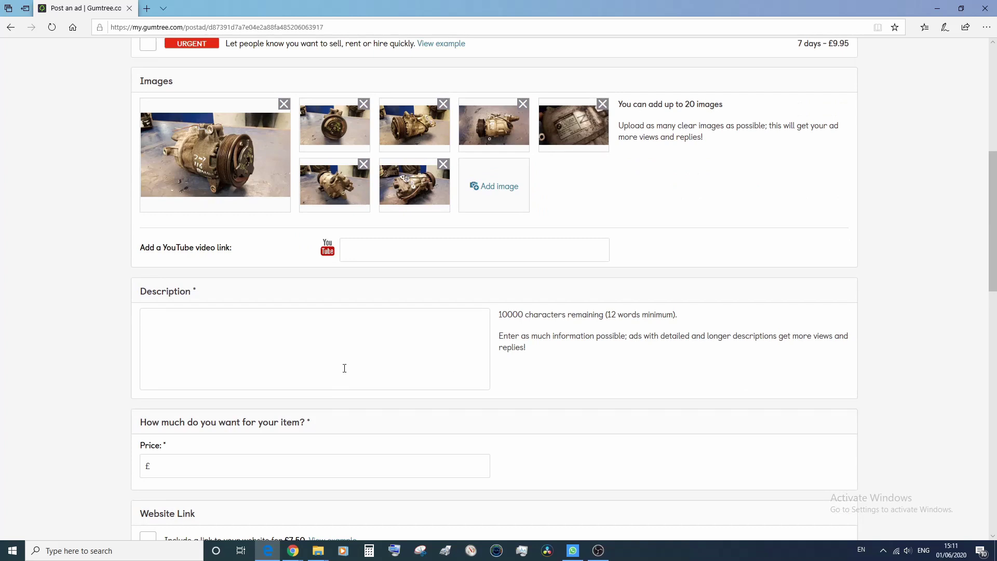
{"action": "left_click", "coordinate": [344, 368]}
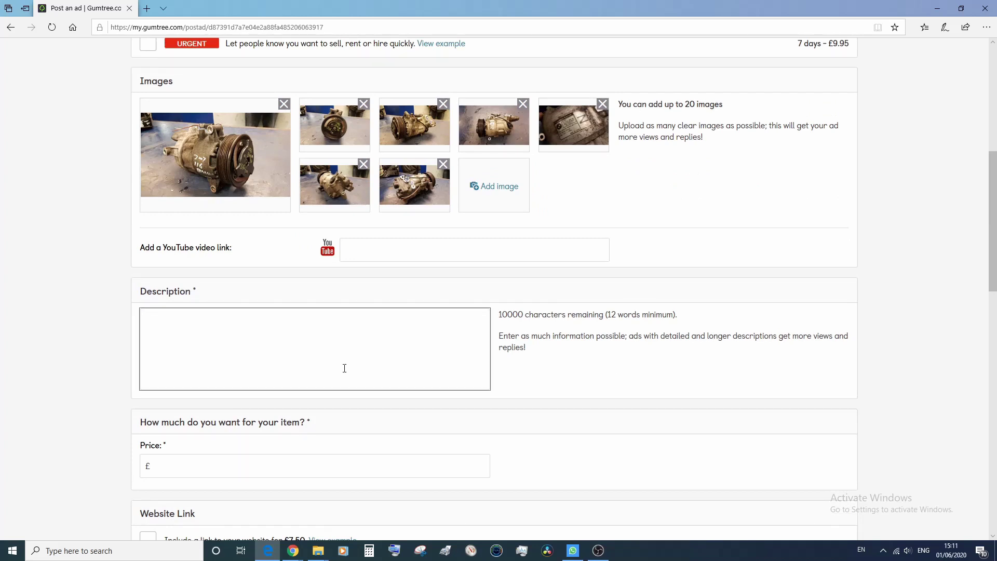
{"action": "type", "text": "HE"}
{"action": "type", "text": "RE WE HA"}
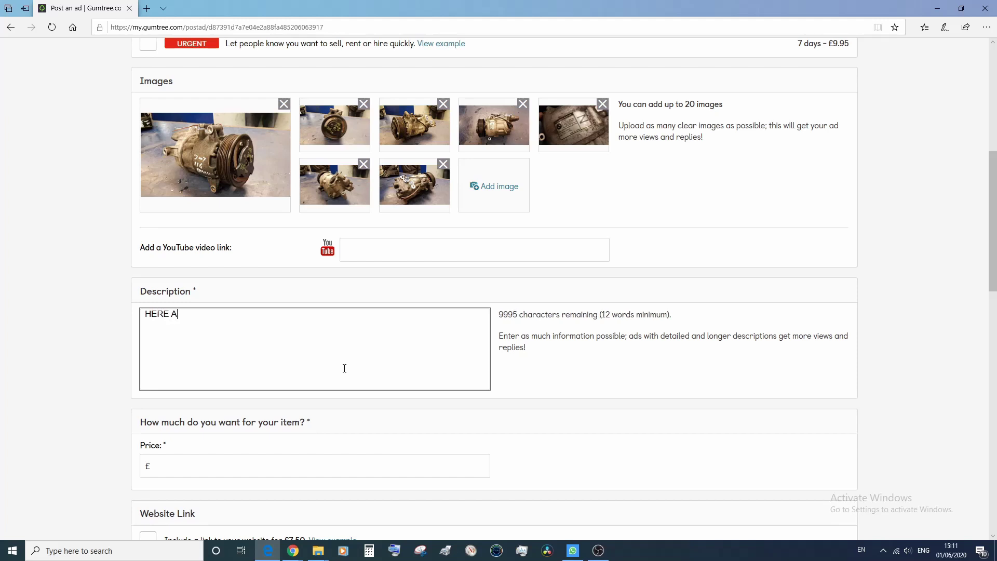
{"action": "key", "text": "BackSpace"}
{"action": "type", "text": "WE HAVE A BMW"}
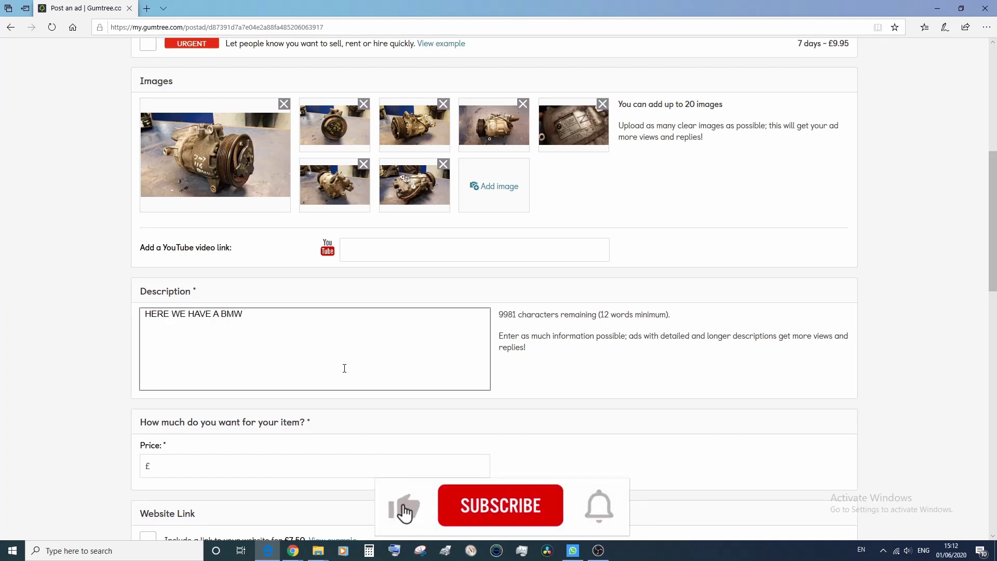
{"action": "type", "text": " 116i PETROL CAR'"}
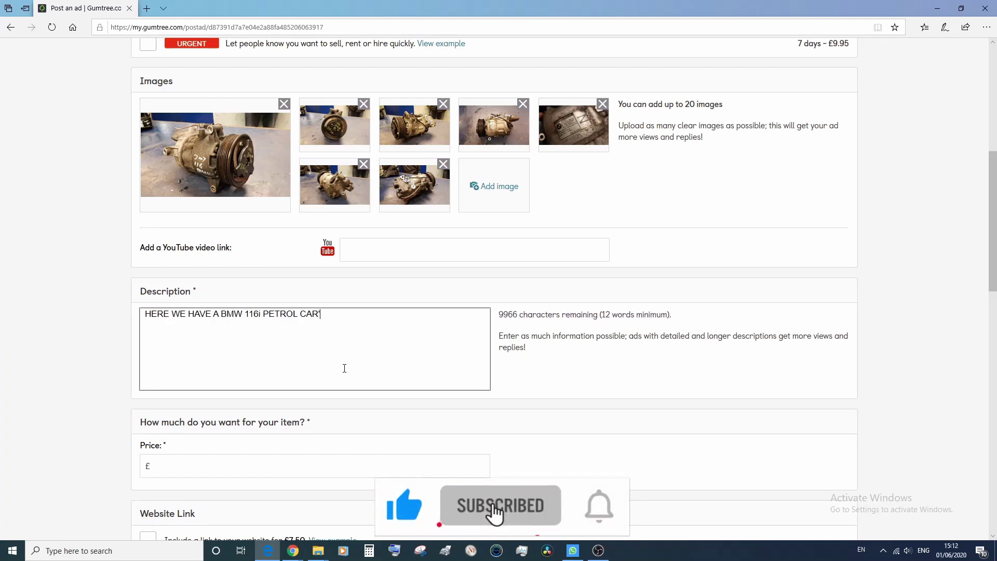
{"action": "type", "text": "S AIR CON COMPRESSOR, WHICH IS "}
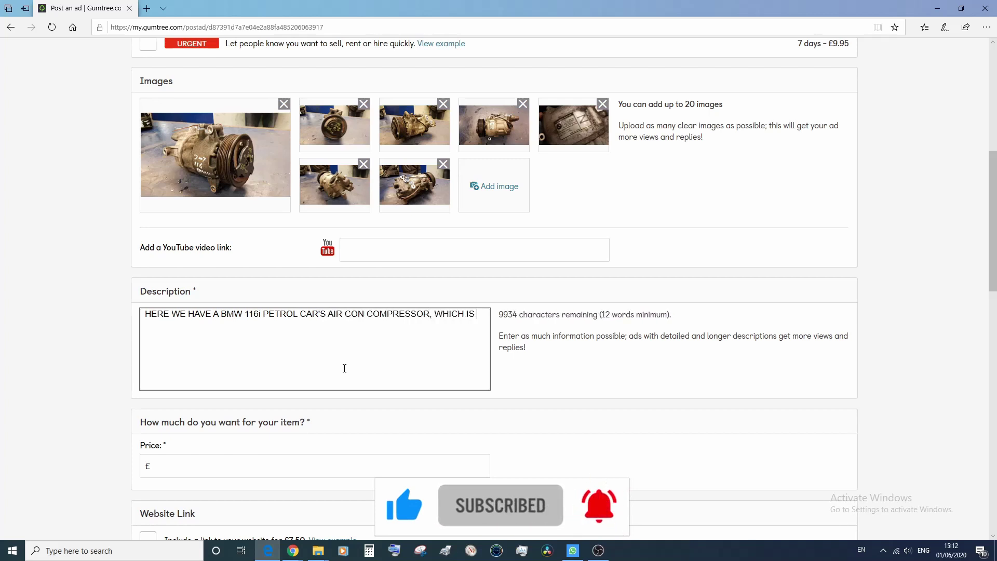
{"action": "type", "text": "TESTED AND WORKING,  YOU"}
{"action": "key", "text": "Return"}
{"action": "key", "text": "Return"}
{"action": "type", "text": "YOU MAY "}
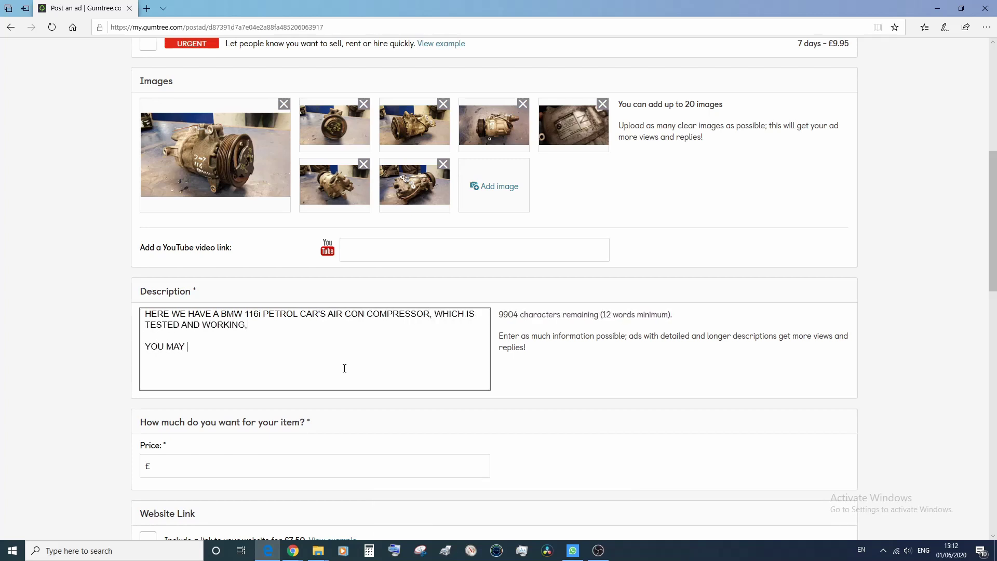
{"action": "type", "text": "CALL ME AT ANY TIME ANY DAY FOR COLLECTION,"}
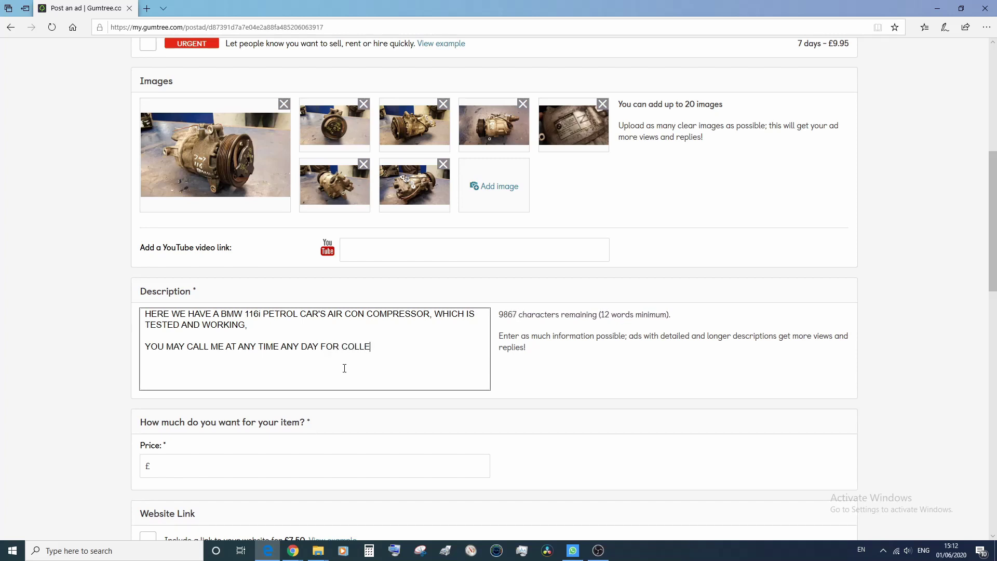
Add lines on £10 UPS next-day postage, the seller's address and phone, and set price £80.
{"action": "key", "text": "Return"}
{"action": "key", "text": "Return"}
{"action": "type", "text": "WE ALSO POST THE ITEMS "}
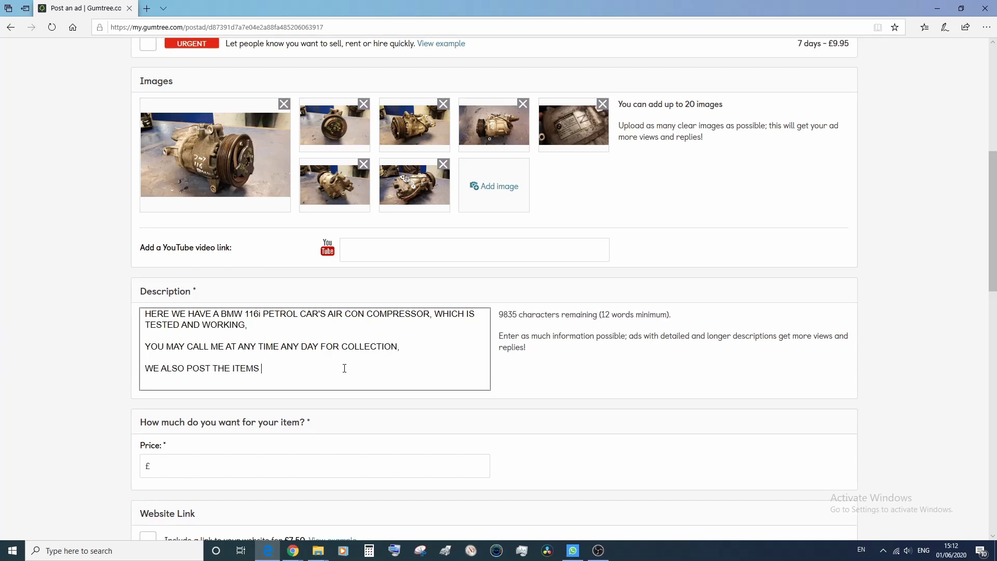
{"action": "type", "text": "FOR £10/ WITH UPS NEXT"}
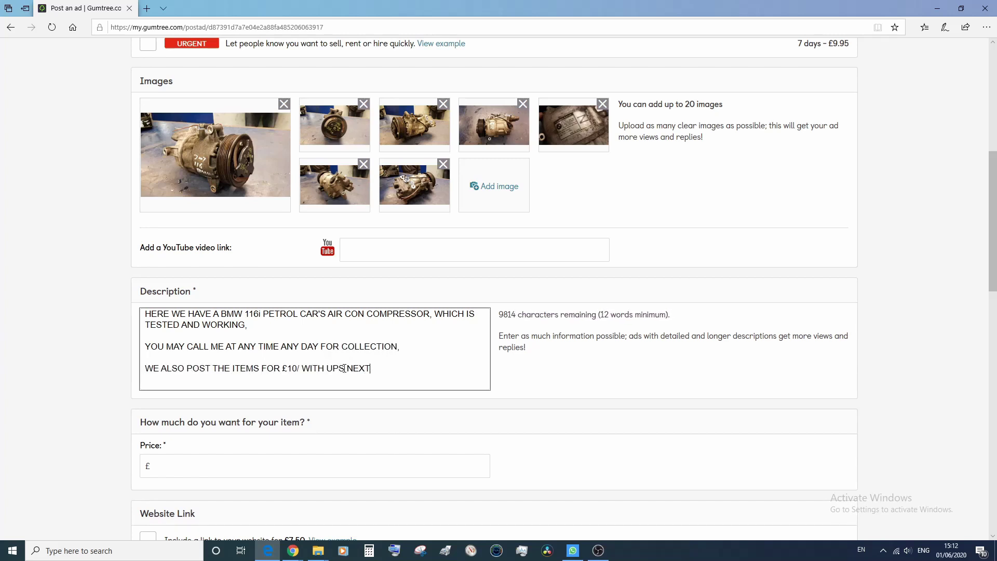
{"action": "type", "text": " DAY SERVICE."}
{"action": "key", "text": "Return"}
{"action": "key", "text": "Return"}
{"action": "type", "text": "WE ARE BASED AT"}
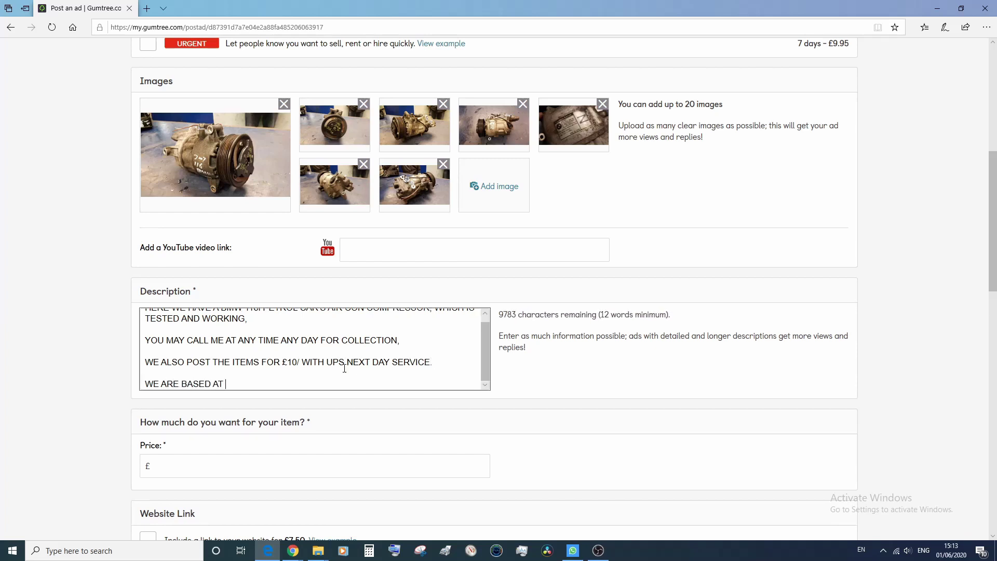
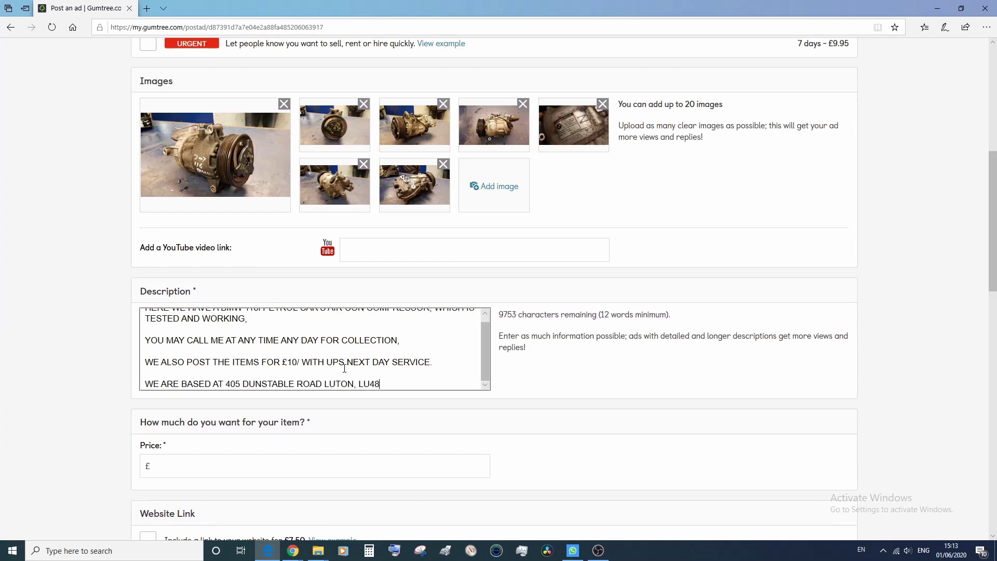
{"action": "key", "text": "Return"}
{"action": "key", "text": "Return"}
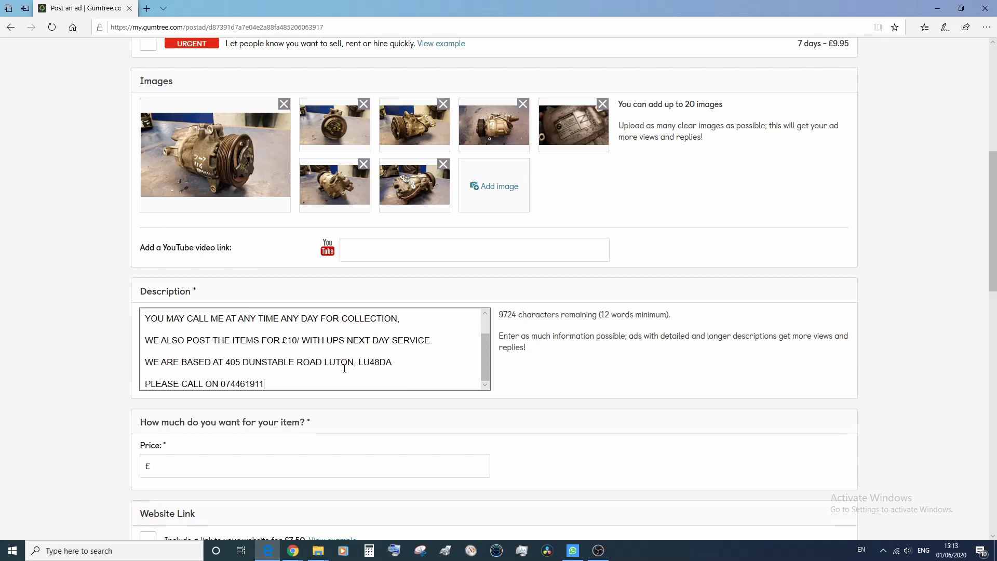
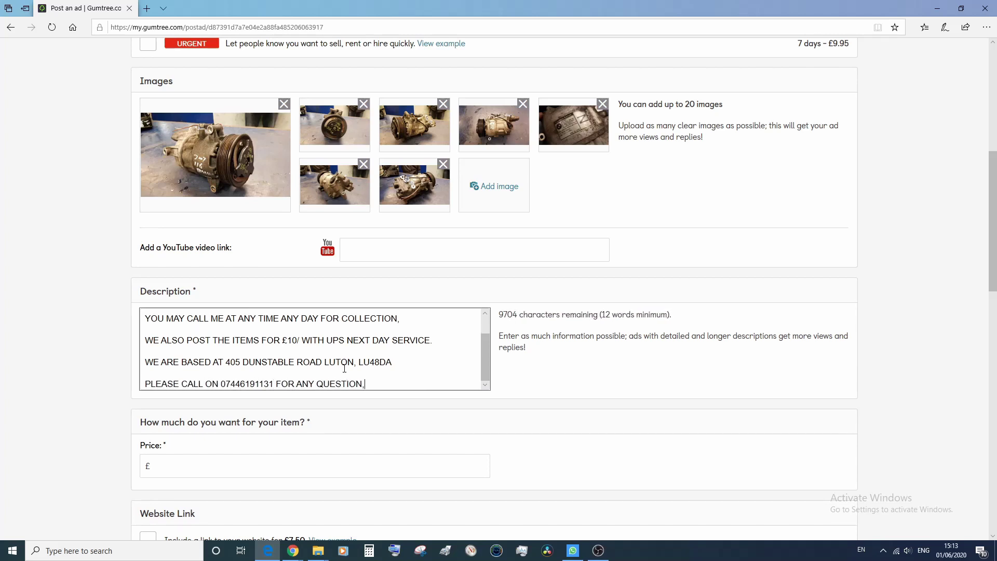
{"action": "left_click", "coordinate": [204, 471]}
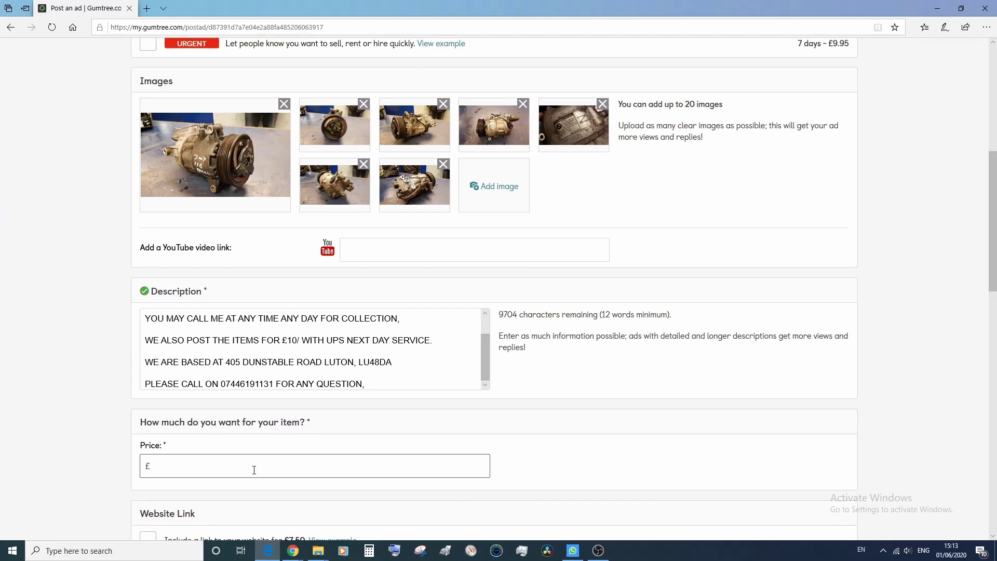
{"action": "scroll", "coordinate": [176, 440], "scroll_direction": "down", "scroll_amount": 5}
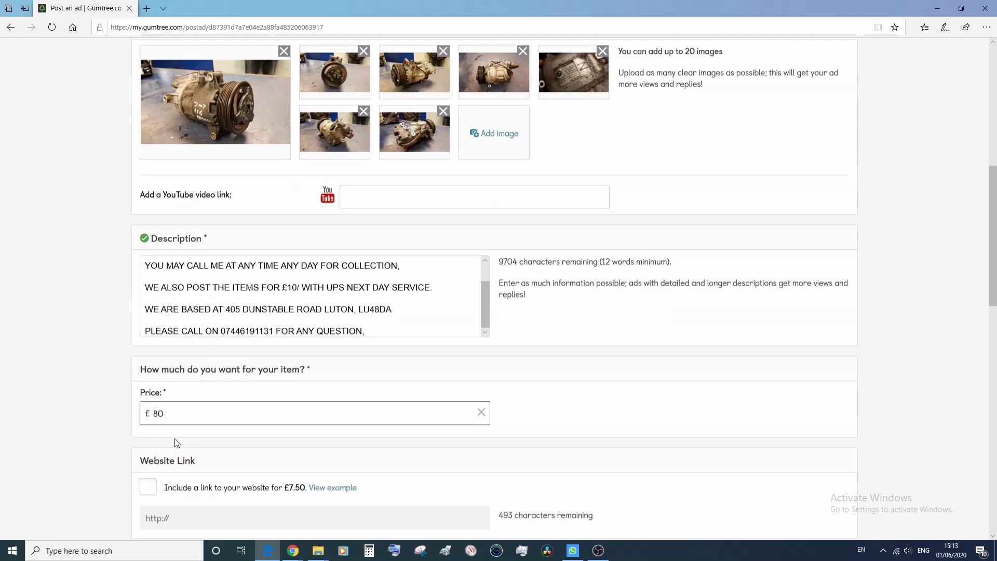
{"action": "scroll", "coordinate": [147, 327], "scroll_direction": "down", "scroll_amount": 4}
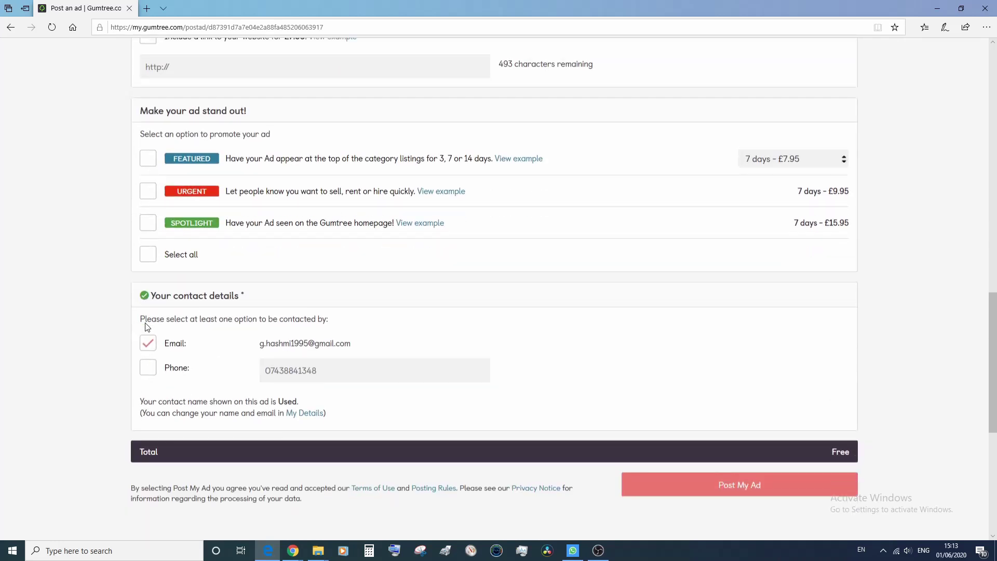
{"action": "left_click", "coordinate": [148, 322]}
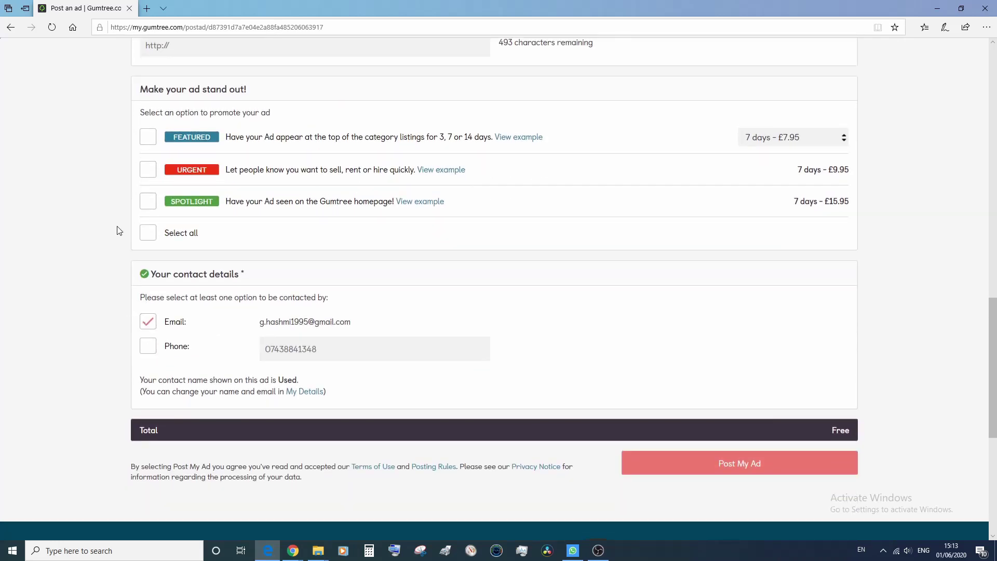
{"action": "left_click", "coordinate": [148, 138]}
{"action": "left_click", "coordinate": [148, 138]}
{"action": "left_click", "coordinate": [148, 171]}
{"action": "scroll", "coordinate": [147, 171], "scroll_direction": "down", "scroll_amount": 2}
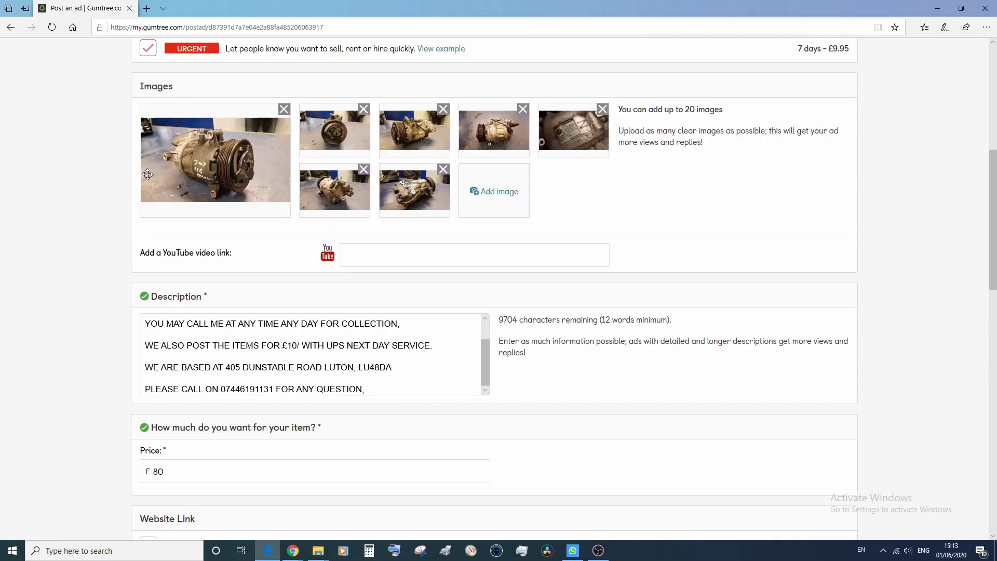
{"action": "left_click", "coordinate": [146, 48]}
{"action": "scroll", "coordinate": [122, 265], "scroll_direction": "down", "scroll_amount": 3}
{"action": "scroll", "coordinate": [122, 318], "scroll_direction": "down", "scroll_amount": 6}
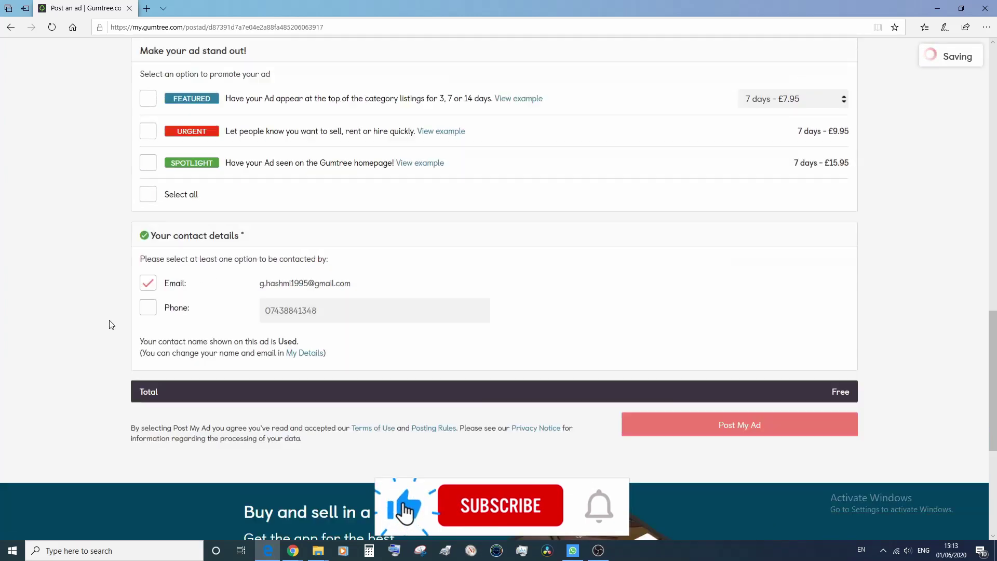
{"action": "scroll", "coordinate": [110, 325], "scroll_direction": "up", "scroll_amount": 1}
{"action": "left_click", "coordinate": [149, 206]}
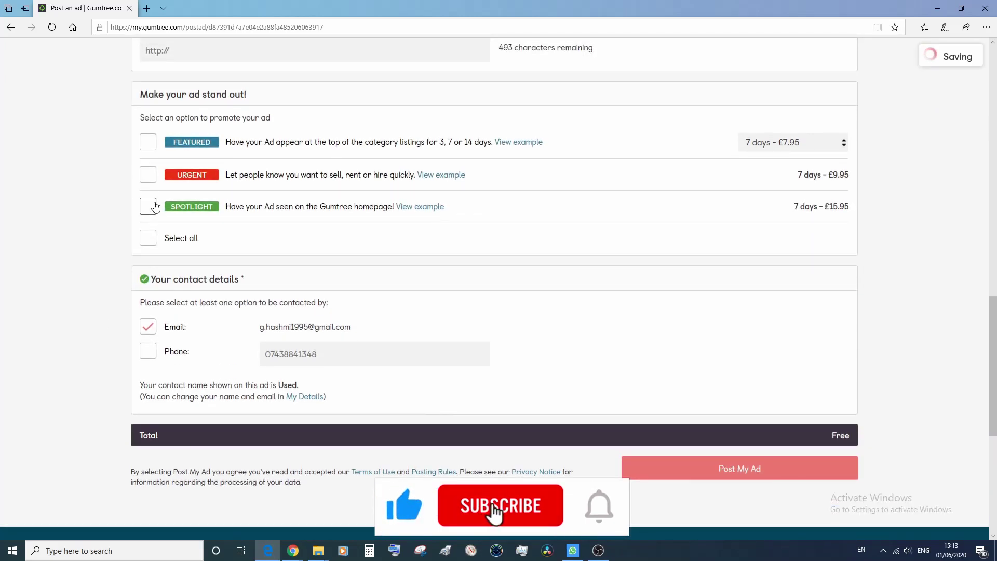
{"action": "left_click", "coordinate": [153, 207]}
{"action": "left_click", "coordinate": [148, 174]}
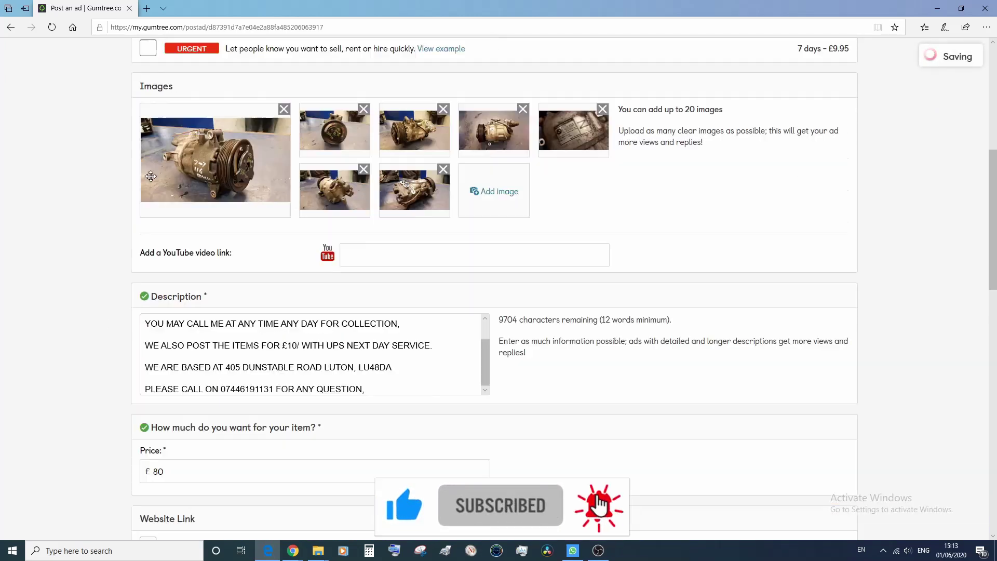
{"action": "scroll", "coordinate": [89, 286], "scroll_direction": "down", "scroll_amount": 3}
{"action": "scroll", "coordinate": [90, 286], "scroll_direction": "up", "scroll_amount": 4}
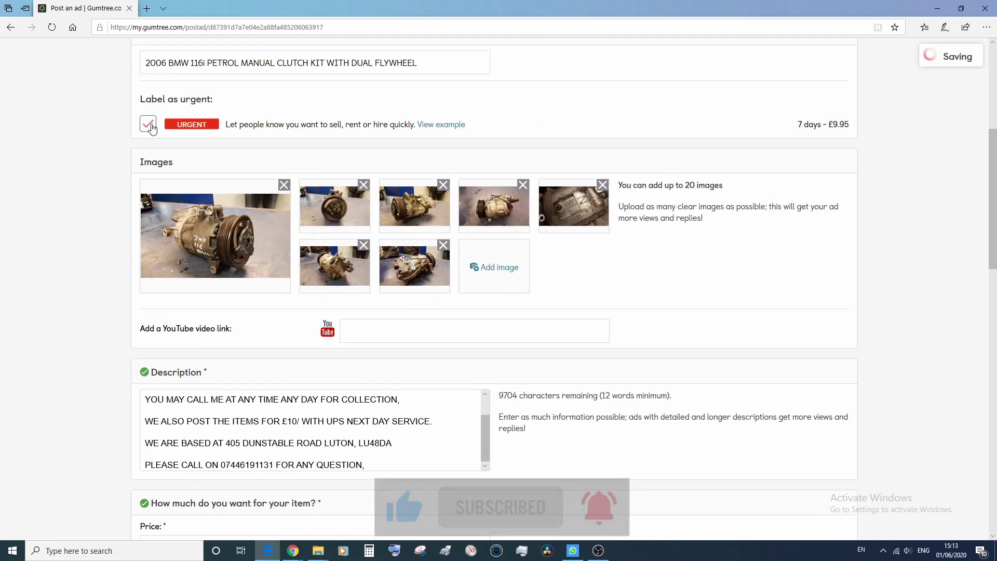
{"action": "scroll", "coordinate": [131, 337], "scroll_direction": "down", "scroll_amount": 6}
{"action": "scroll", "coordinate": [131, 362], "scroll_direction": "down", "scroll_amount": 6}
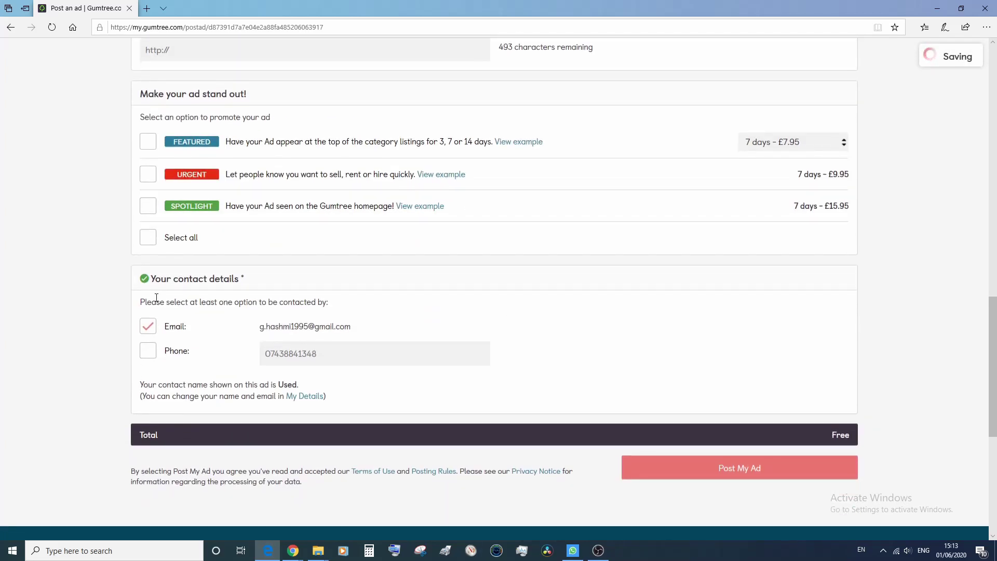
Make phone the only contact method, with email unticked, and post the ad for free.
{"action": "left_click", "coordinate": [147, 353]}
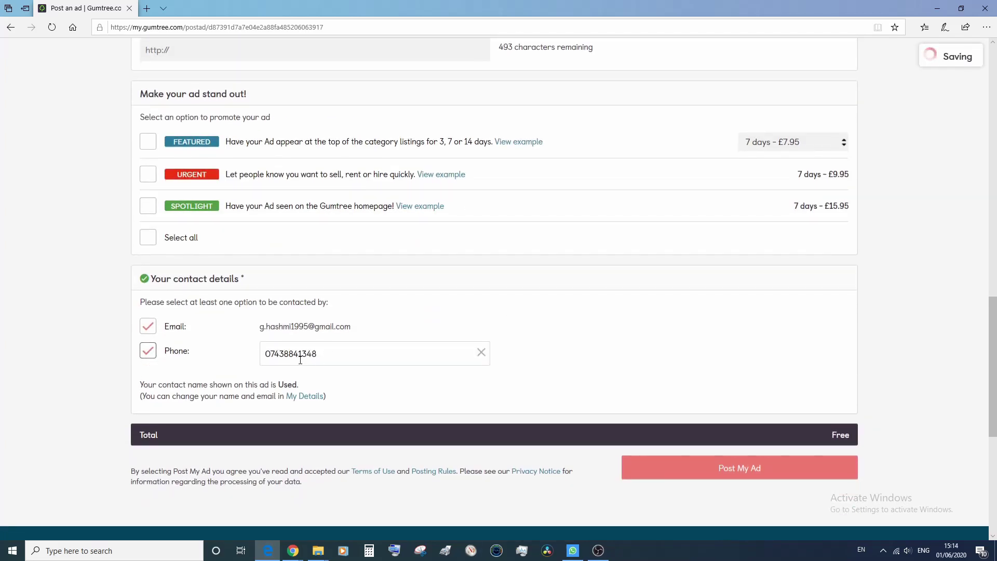
{"action": "left_click_drag", "start_coordinate": [357, 328], "coordinate": [261, 327]}
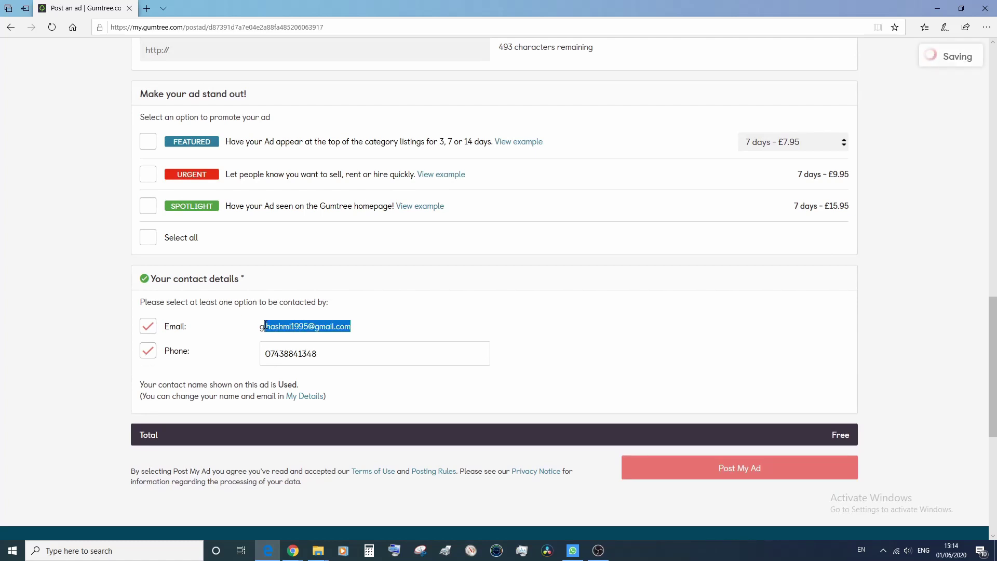
{"action": "left_click_drag", "start_coordinate": [323, 353], "coordinate": [212, 357]}
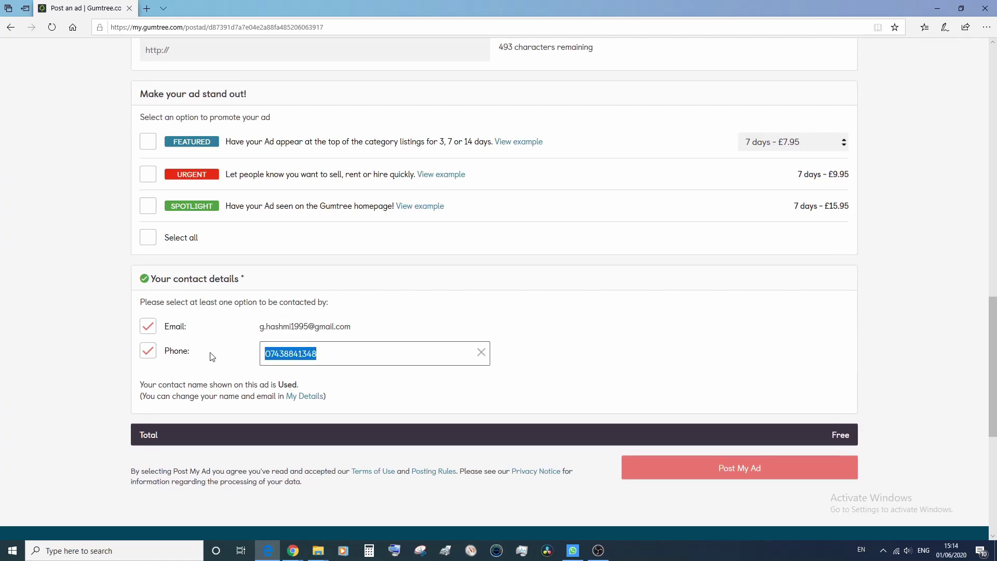
{"action": "left_click", "coordinate": [147, 326]}
{"action": "scroll", "coordinate": [93, 374], "scroll_direction": "down", "scroll_amount": 3}
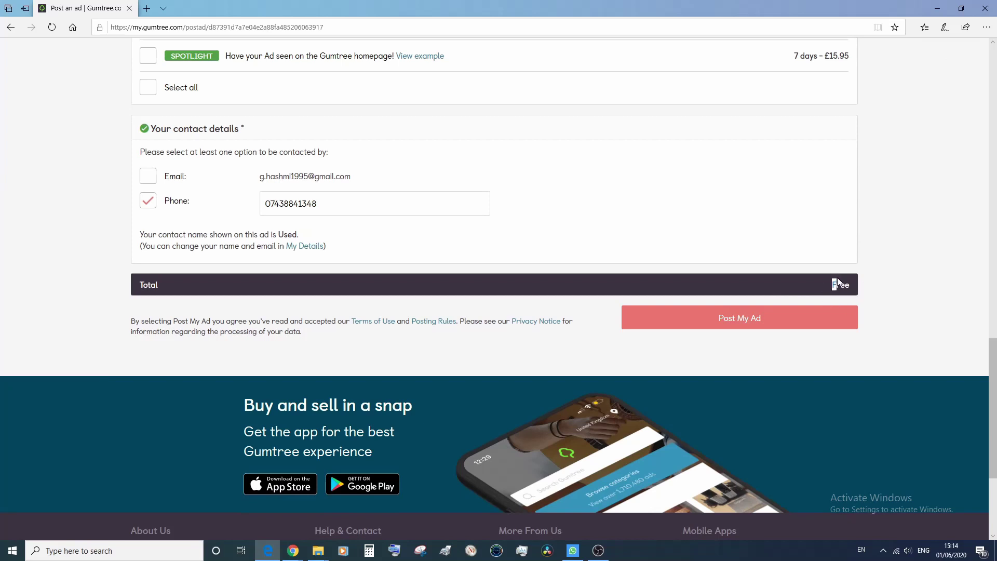
{"action": "left_click", "coordinate": [856, 288]}
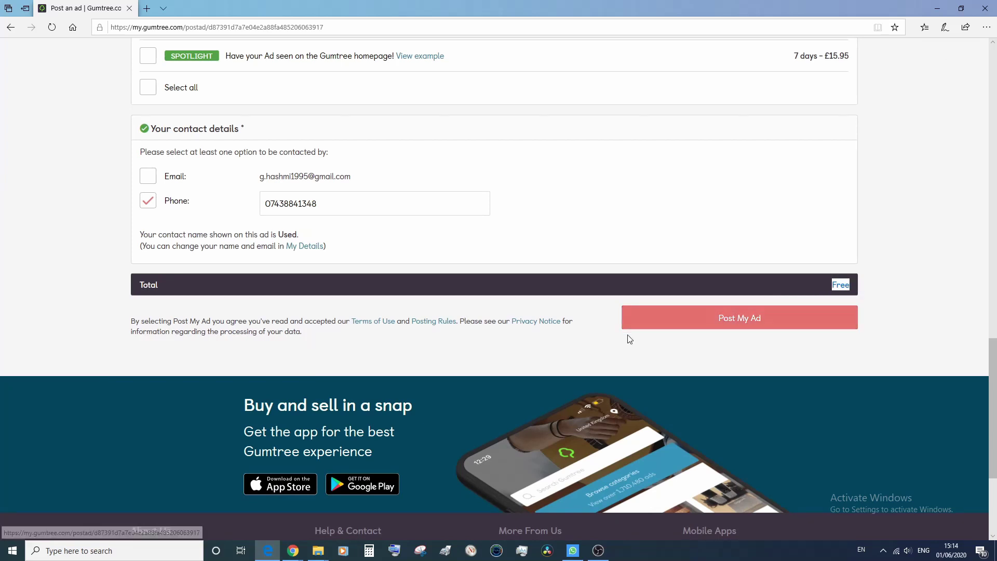
{"action": "left_click", "coordinate": [719, 321]}
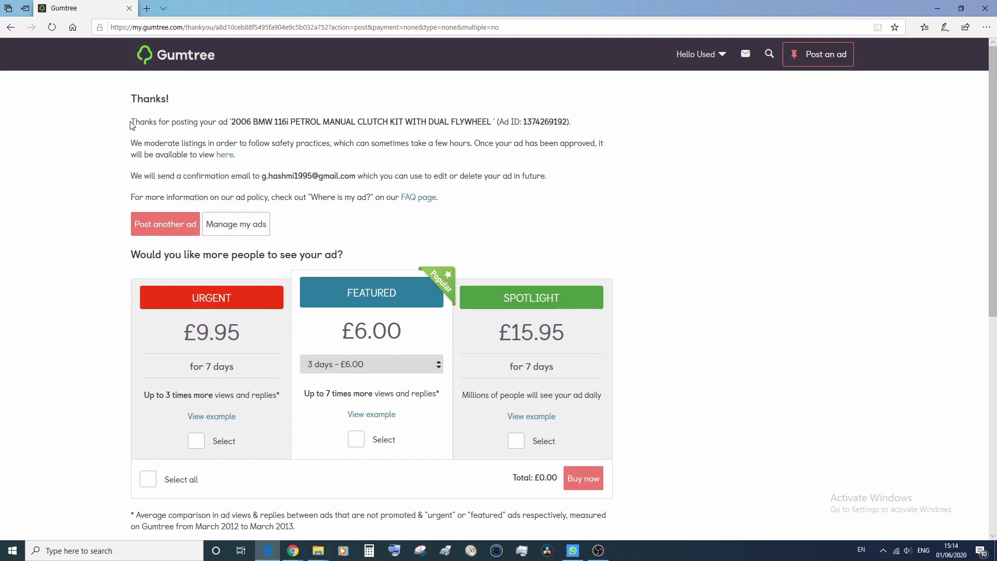
Highlight the Thanks page message confirming the BMW clutch kit ad was posted.
{"action": "left_click_drag", "start_coordinate": [503, 112], "coordinate": [587, 122]}
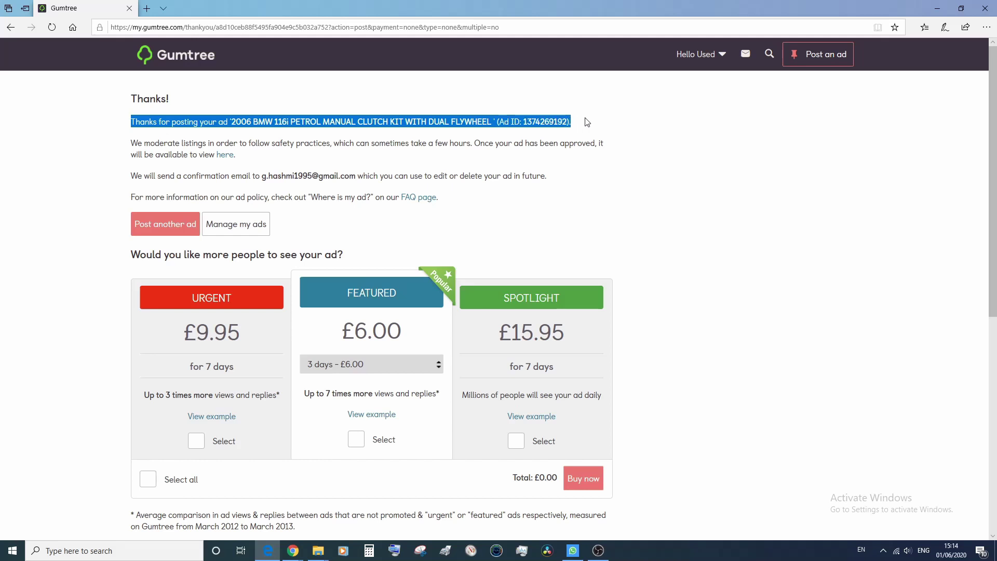
Go to Manage my ads and highlight the £80 BMW clutch kit ad's Live status.
{"action": "left_click", "coordinate": [235, 233]}
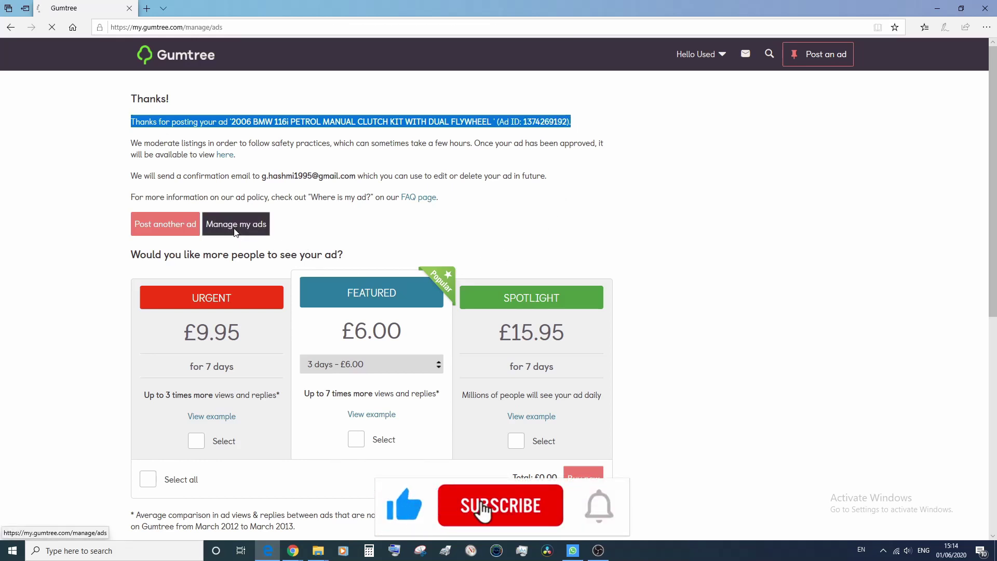
{"action": "scroll", "coordinate": [440, 296], "scroll_direction": "down", "scroll_amount": 1}
{"action": "scroll", "coordinate": [439, 296], "scroll_direction": "down", "scroll_amount": 3}
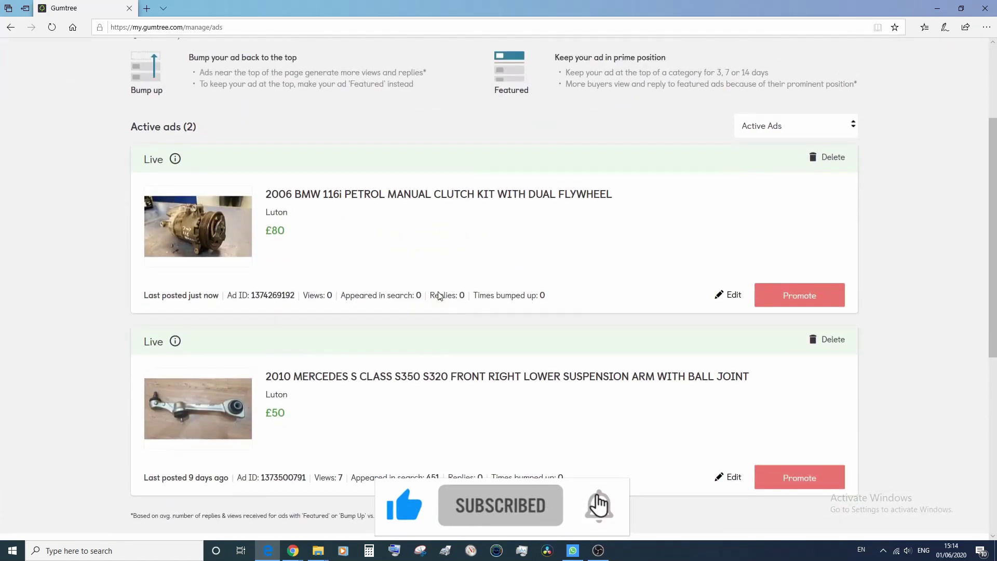
{"action": "scroll", "coordinate": [438, 291], "scroll_direction": "up", "scroll_amount": 2}
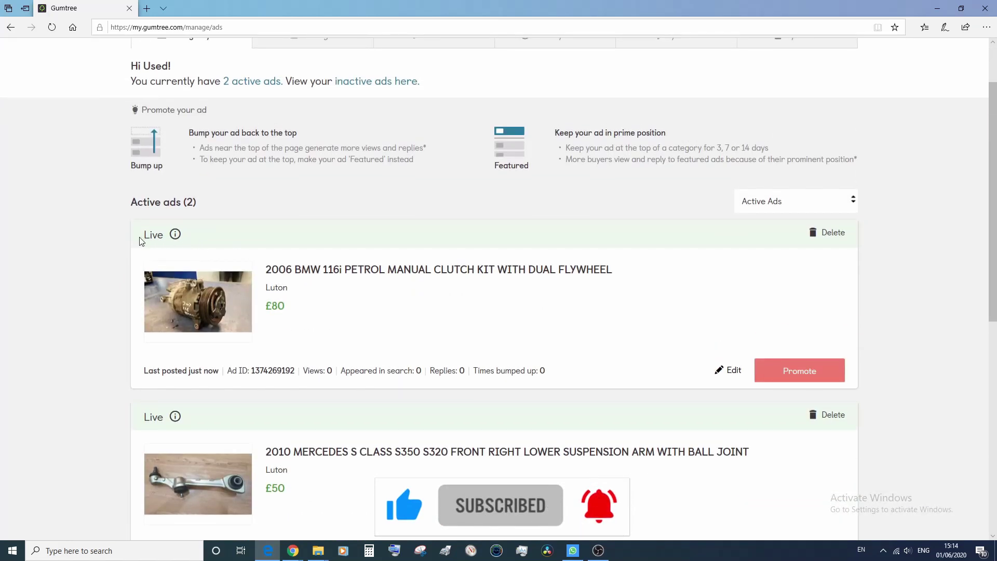
{"action": "left_click_drag", "start_coordinate": [127, 238], "coordinate": [164, 237]}
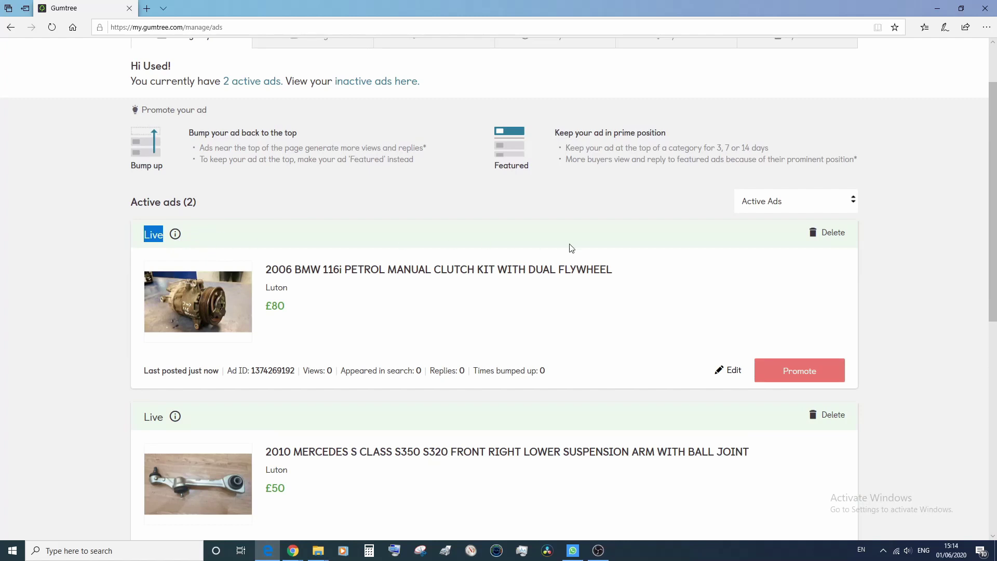
{"action": "scroll", "coordinate": [747, 292], "scroll_direction": "down", "scroll_amount": 5}
{"action": "scroll", "coordinate": [749, 289], "scroll_direction": "up", "scroll_amount": 4}
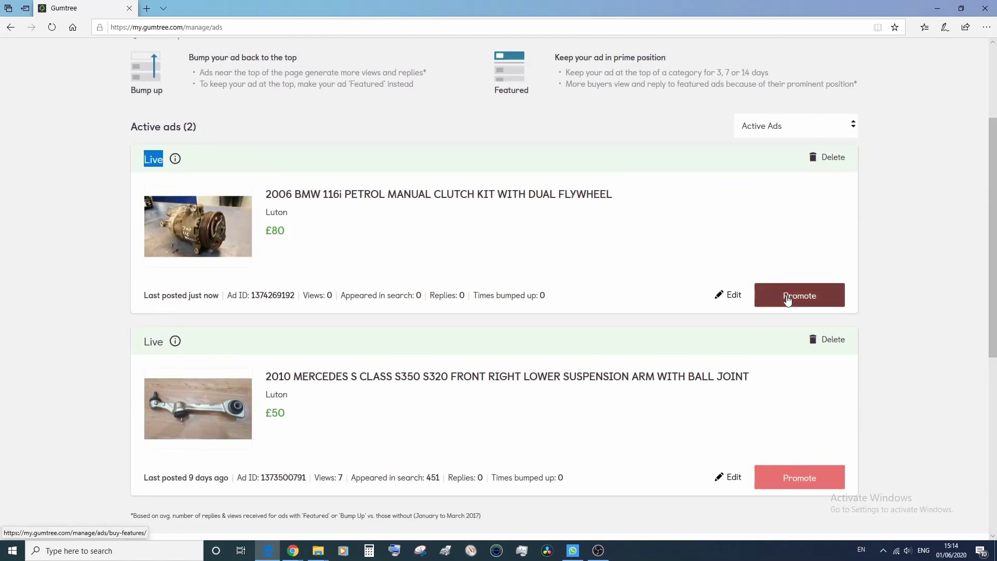
Try the Urgent, Featured and Spotlight upgrades (£15.95 total), leaving all three unselected.
{"action": "left_click", "coordinate": [788, 298]}
{"action": "scroll", "coordinate": [478, 310], "scroll_direction": "down", "scroll_amount": 3}
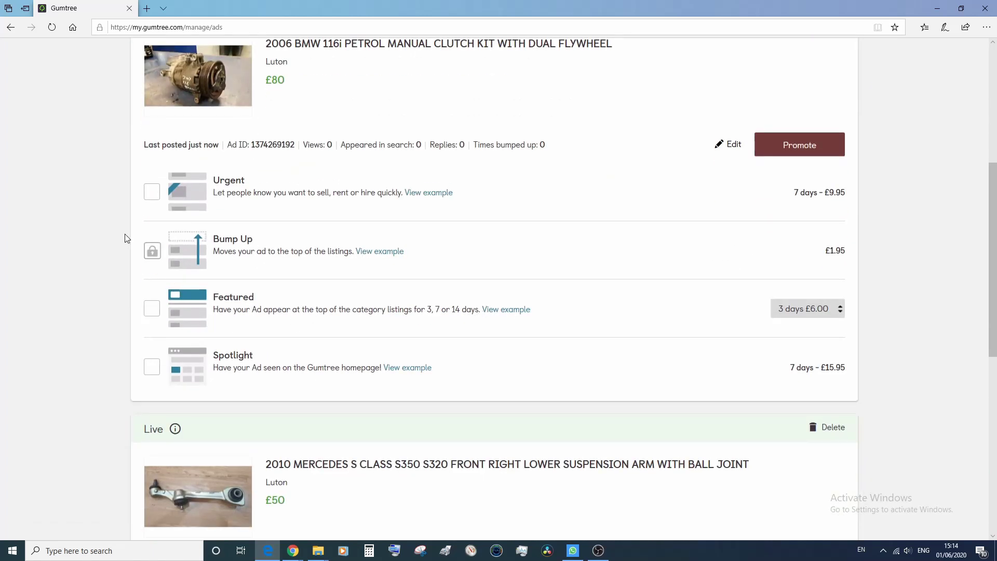
{"action": "left_click", "coordinate": [151, 193]}
{"action": "left_click", "coordinate": [151, 193]}
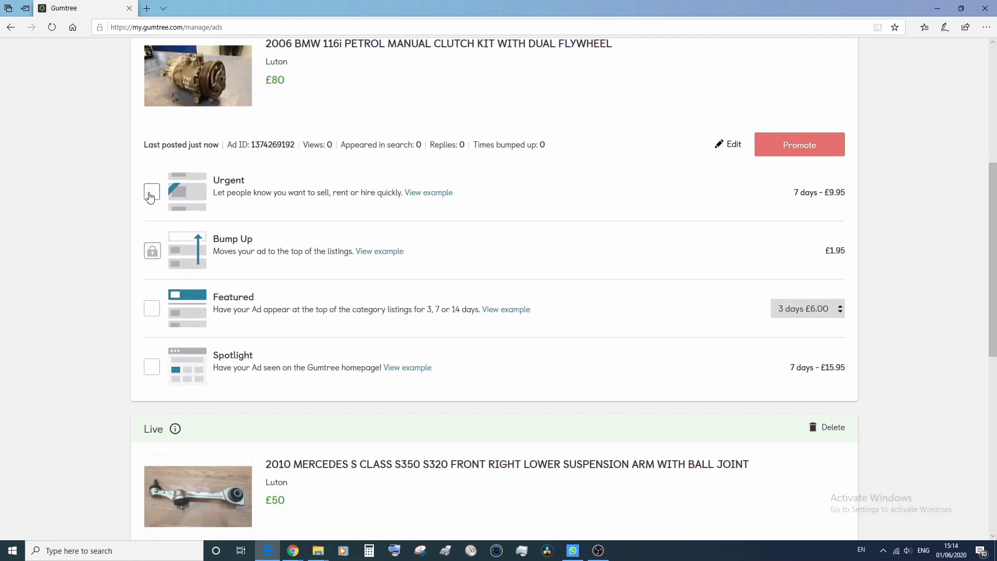
{"action": "left_click", "coordinate": [152, 308]}
{"action": "left_click", "coordinate": [151, 310]}
{"action": "left_click", "coordinate": [149, 368]}
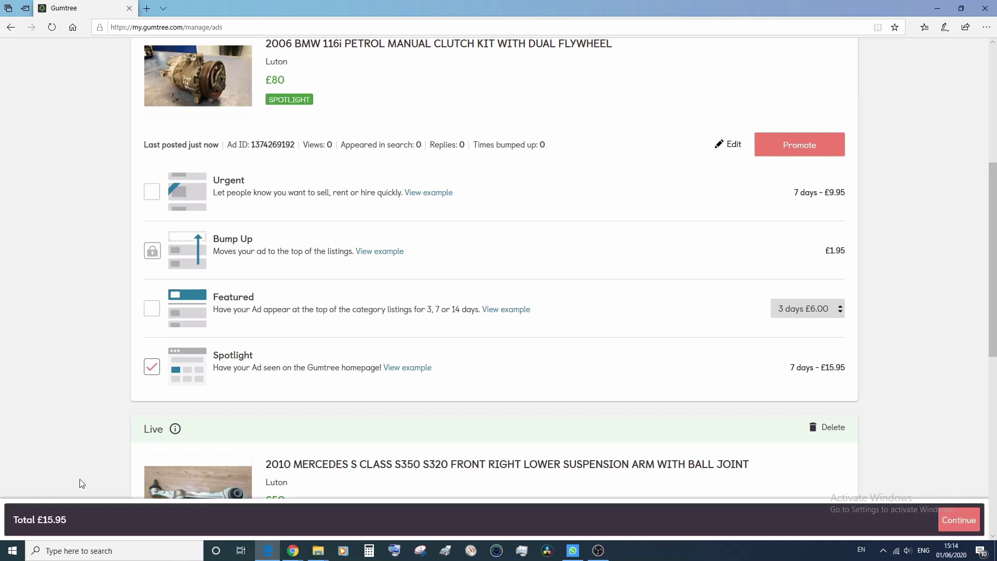
{"action": "left_click_drag", "start_coordinate": [65, 521], "coordinate": [7, 522]}
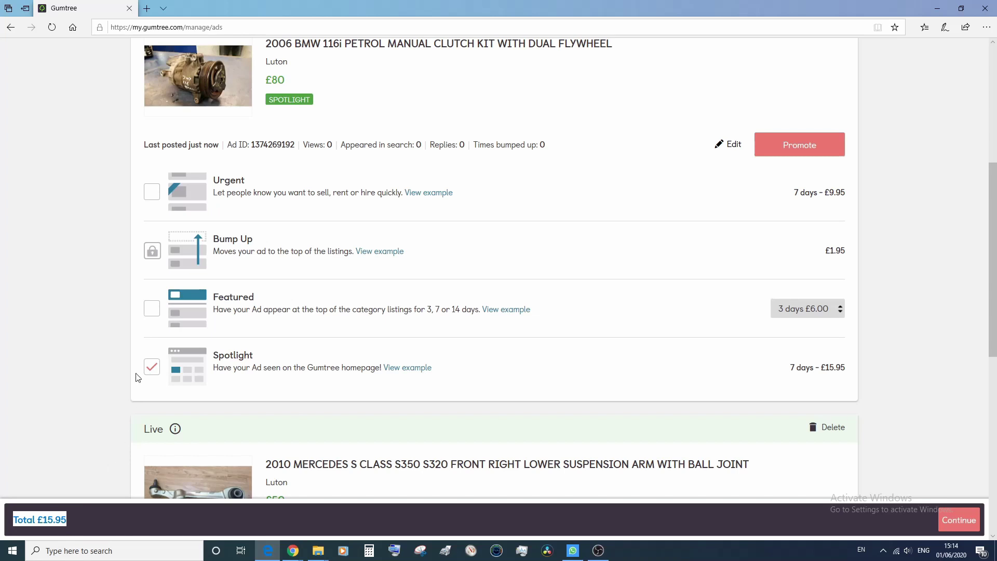
{"action": "left_click", "coordinate": [152, 371]}
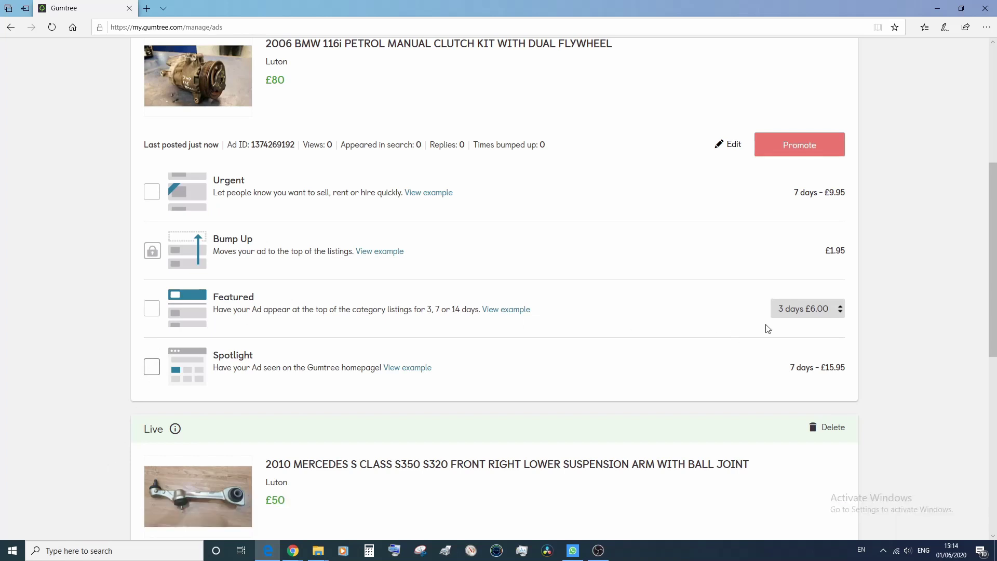
{"action": "scroll", "coordinate": [767, 327], "scroll_direction": "down", "scroll_amount": 3}
{"action": "scroll", "coordinate": [768, 327], "scroll_direction": "up", "scroll_amount": 4}
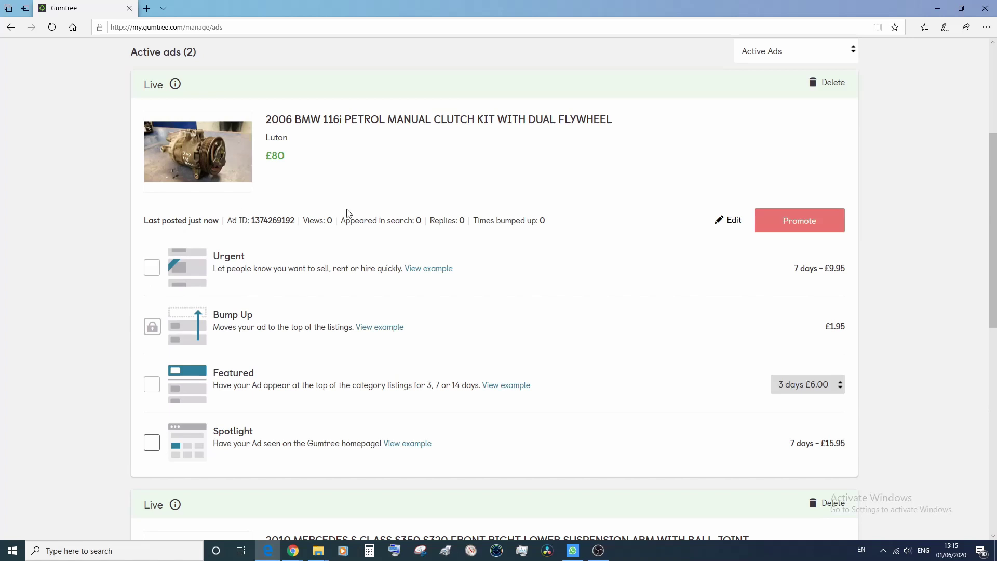
Edit the BMW ad, adding then deleting question marks at the end of the description.
{"action": "left_click", "coordinate": [731, 220]}
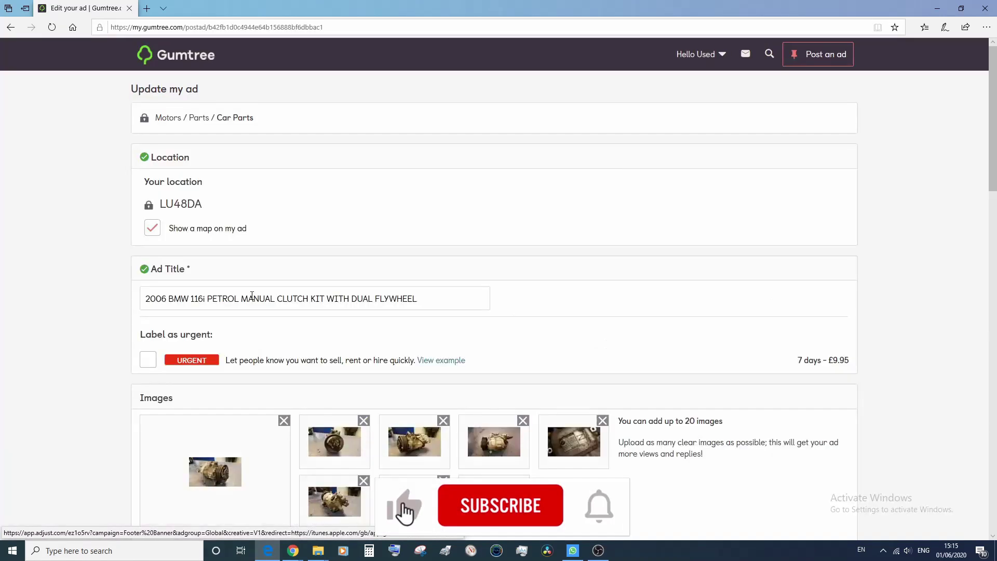
{"action": "scroll", "coordinate": [251, 296], "scroll_direction": "down", "scroll_amount": 3}
{"action": "scroll", "coordinate": [251, 295], "scroll_direction": "down", "scroll_amount": 3}
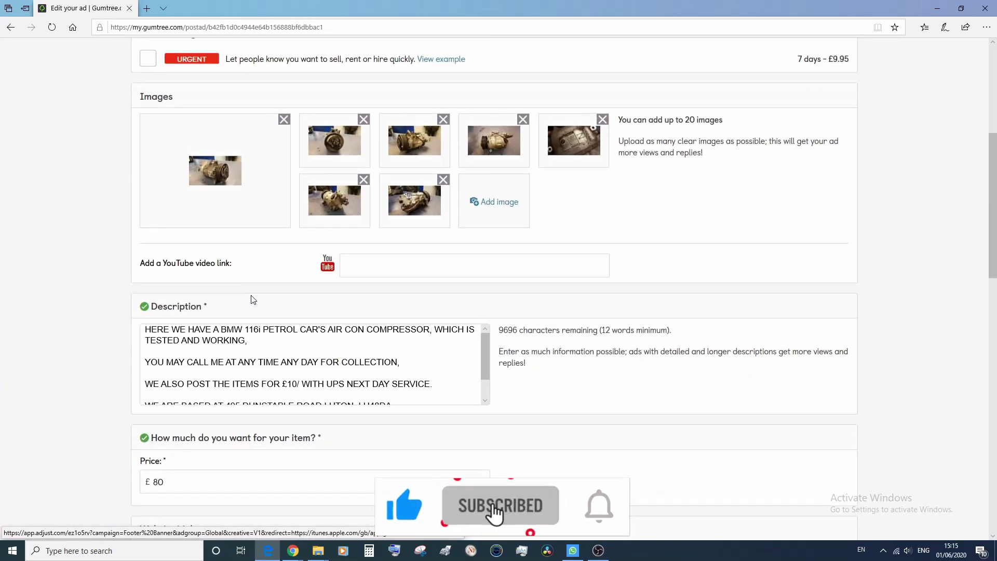
{"action": "scroll", "coordinate": [251, 295], "scroll_direction": "down", "scroll_amount": 2}
{"action": "scroll", "coordinate": [467, 281], "scroll_direction": "down", "scroll_amount": 2}
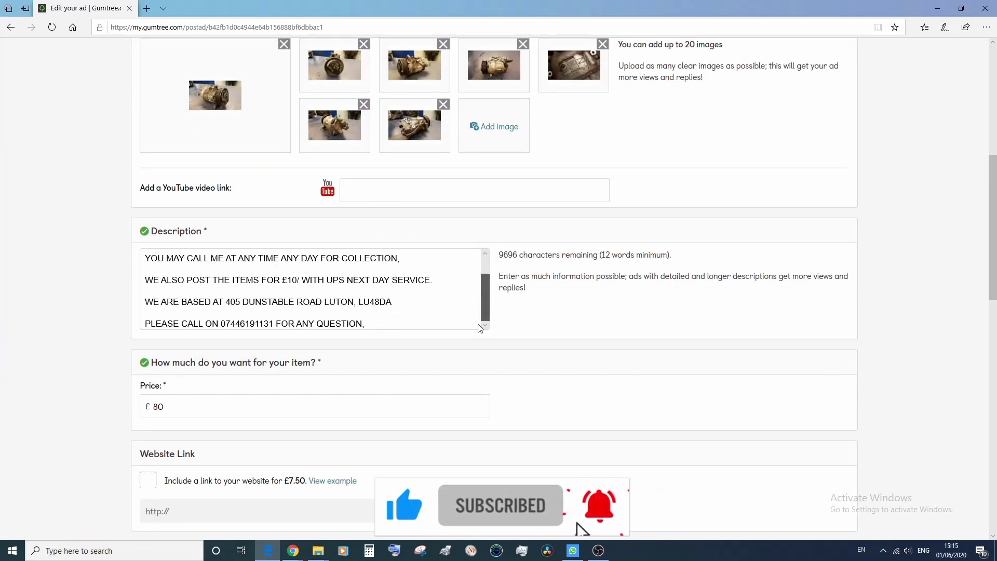
{"action": "left_click", "coordinate": [403, 324]}
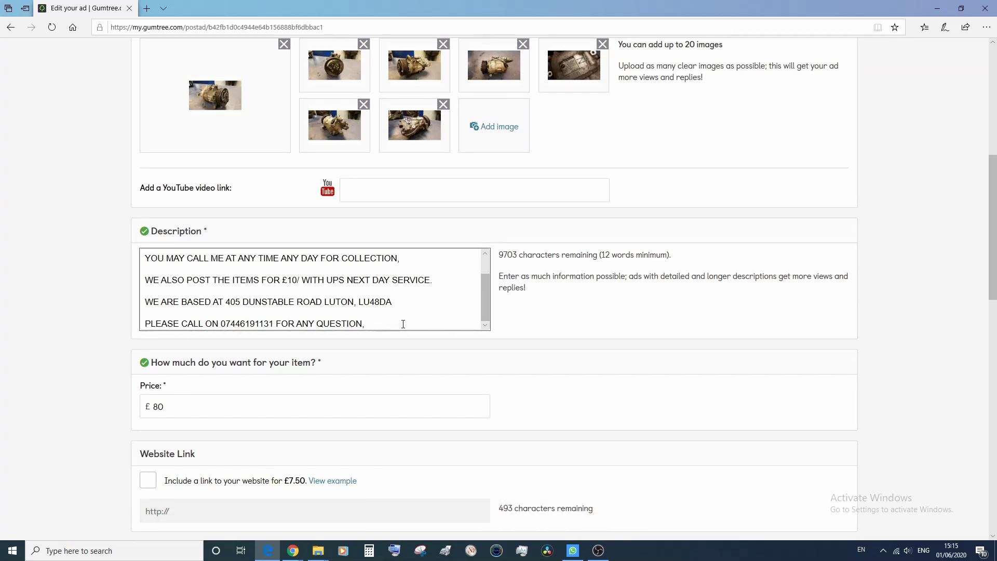
{"action": "type", "text": "?????"}
{"action": "key", "text": "BackSpace"}
{"action": "key", "text": "BackSpace"}
{"action": "key", "text": "BackSpace"}
{"action": "key", "text": "BackSpace"}
{"action": "scroll", "coordinate": [60, 364], "scroll_direction": "down", "scroll_amount": 5}
{"action": "scroll", "coordinate": [57, 365], "scroll_direction": "up", "scroll_amount": 3}
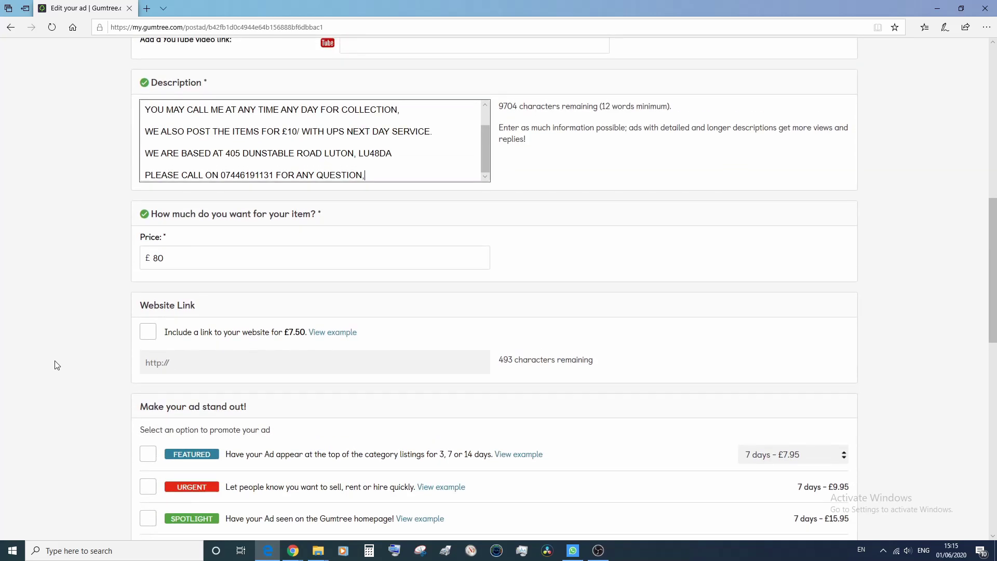
Check the characters-remaining note and save the edited BMW ad with Update My Ad.
{"action": "left_click_drag", "start_coordinate": [501, 103], "coordinate": [681, 103]}
{"action": "left_click", "coordinate": [73, 241]}
{"action": "scroll", "coordinate": [130, 322], "scroll_direction": "down", "scroll_amount": 7}
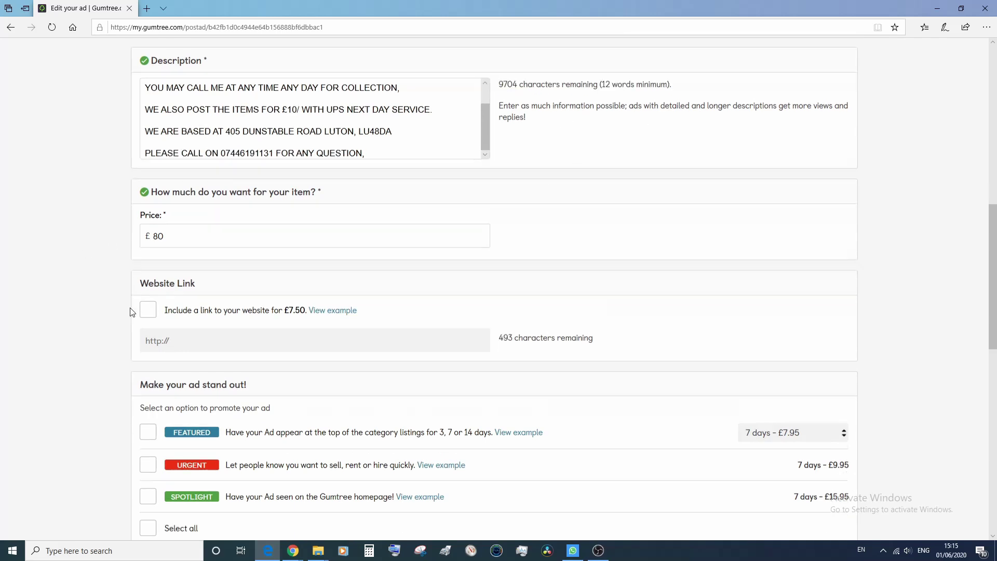
{"action": "scroll", "coordinate": [130, 334], "scroll_direction": "down", "scroll_amount": 3}
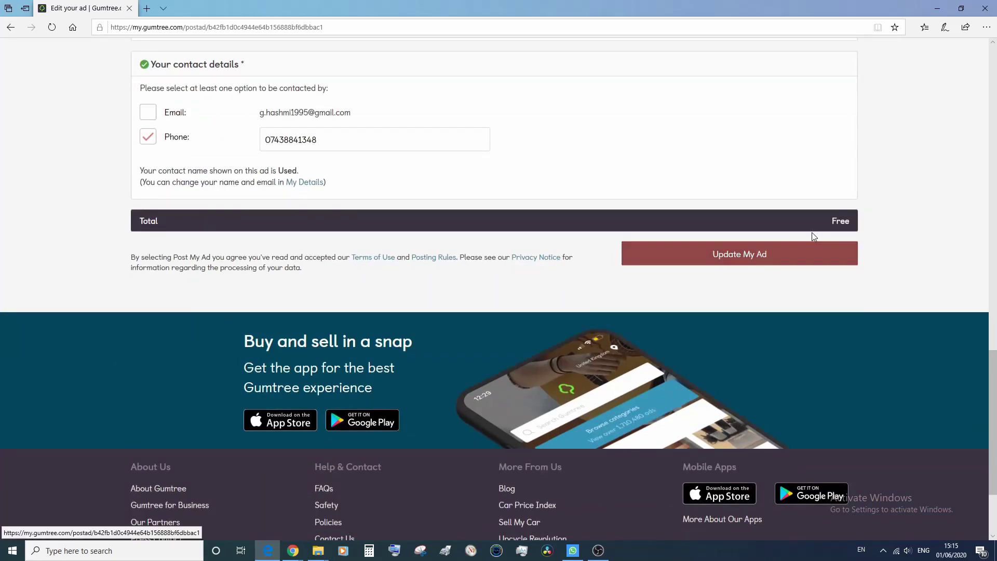
{"action": "left_click", "coordinate": [759, 258]}
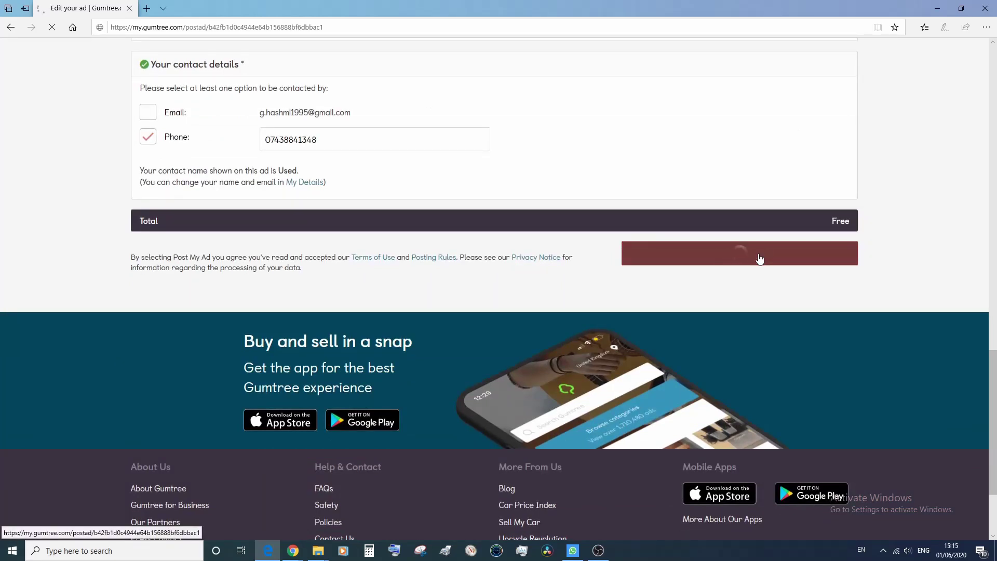